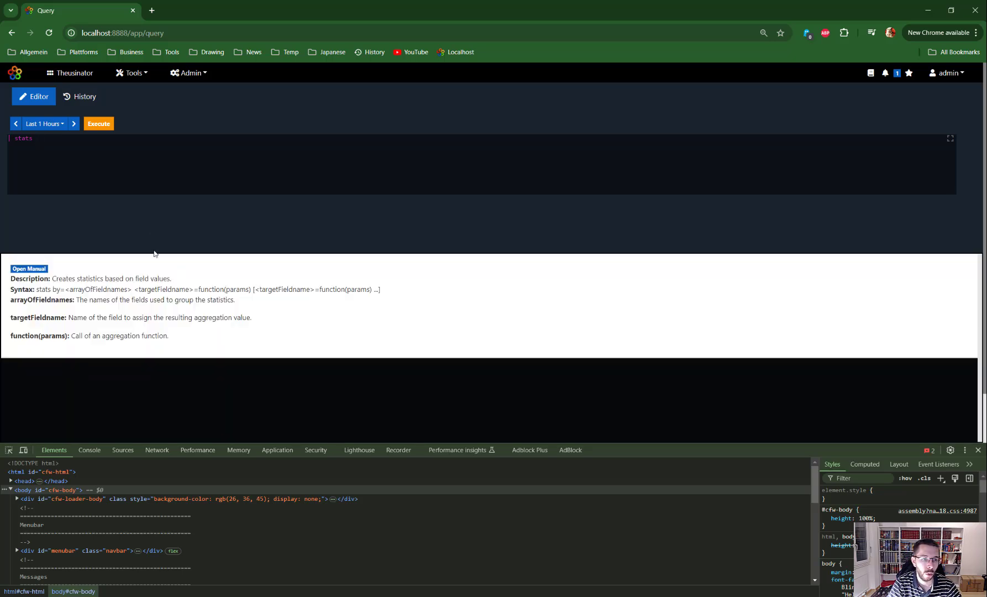
# Step: Open the manual of the stats command and copy its complete usage example, from source random through sort LASTNAME
pyautogui.click(29, 270)
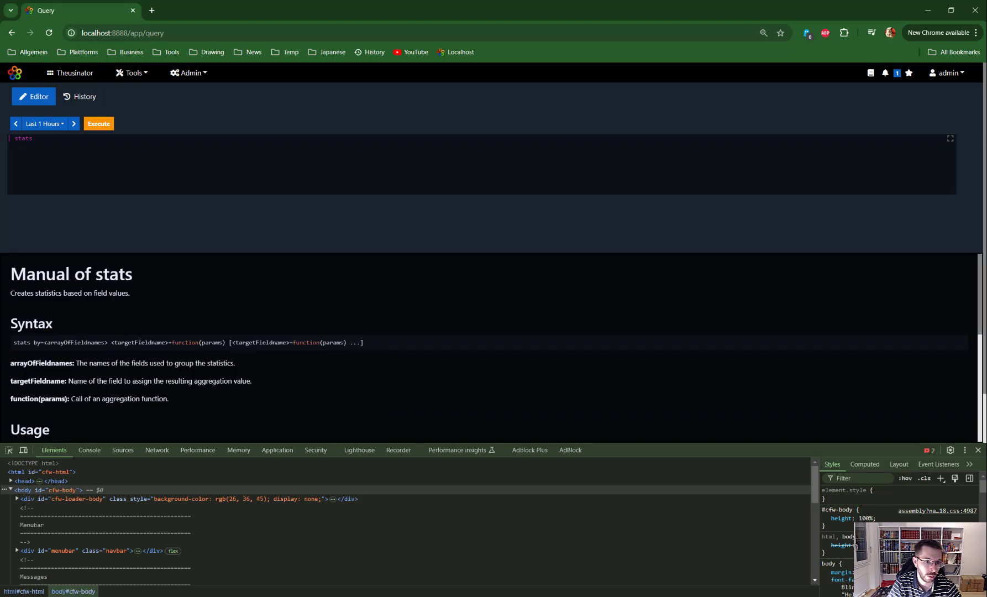
pyautogui.scroll(-3, 138, 321)
pyautogui.scroll(-2, 496, 347)
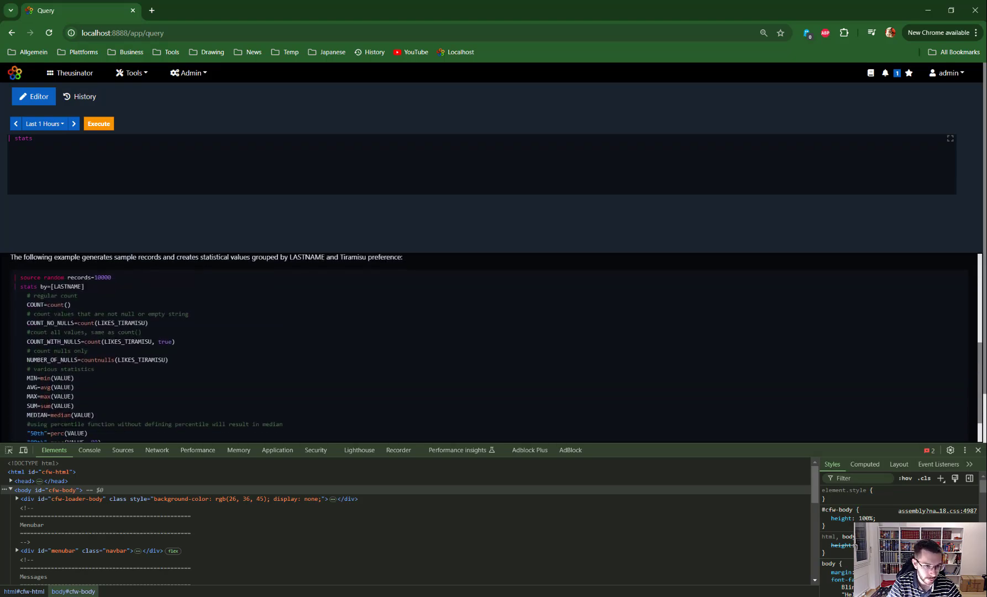
pyautogui.scroll(-2, 86, 351)
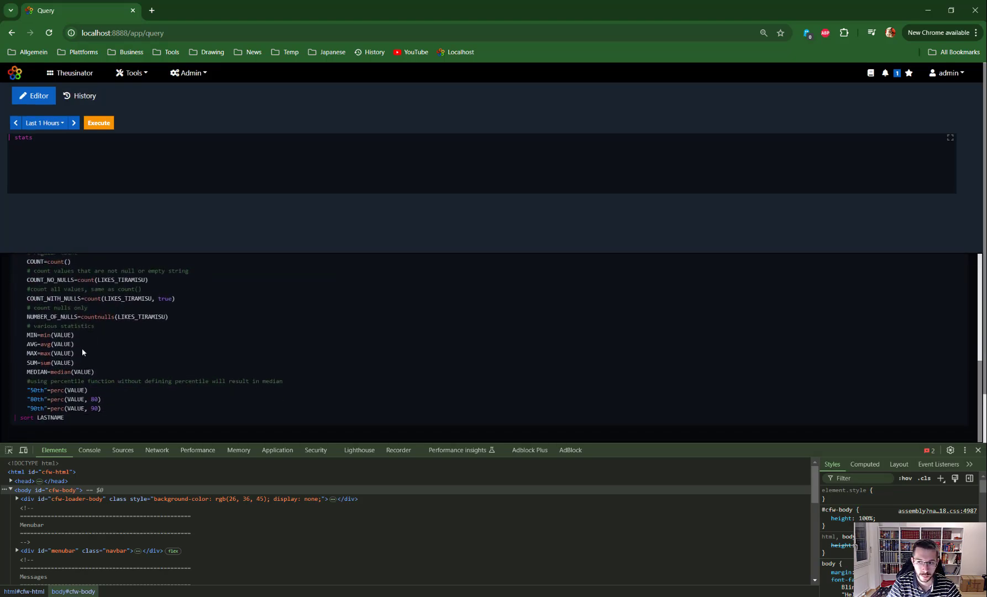
pyautogui.scroll(-1, 82, 349)
pyautogui.moveTo(65, 417); pyautogui.dragTo(14, 392)
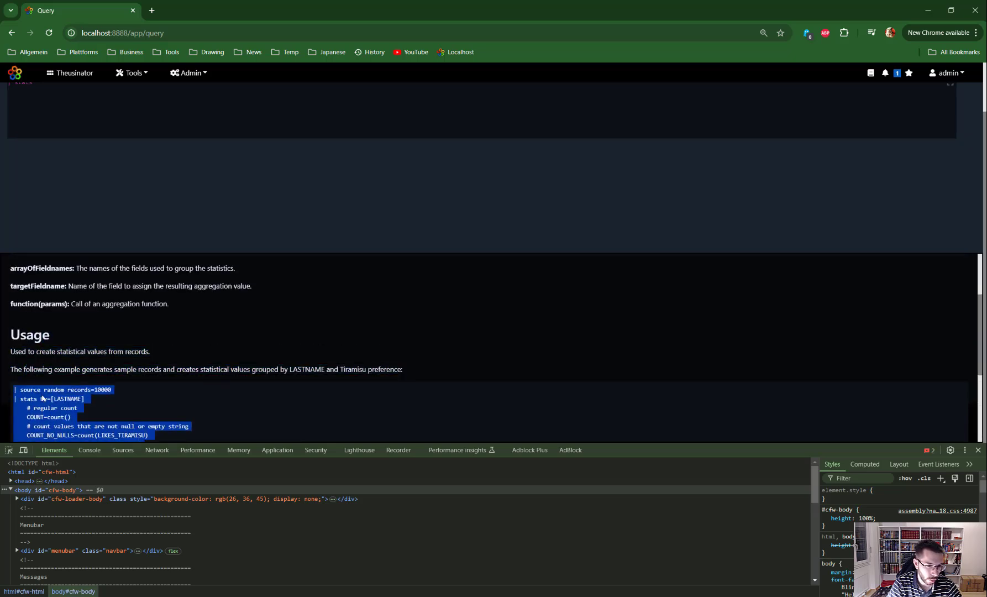
pyautogui.rightClick(41, 395)
pyautogui.click(84, 404)
# Step: Replace the query editor's content with the copied stats example
pyautogui.scroll(1, 69, 159)
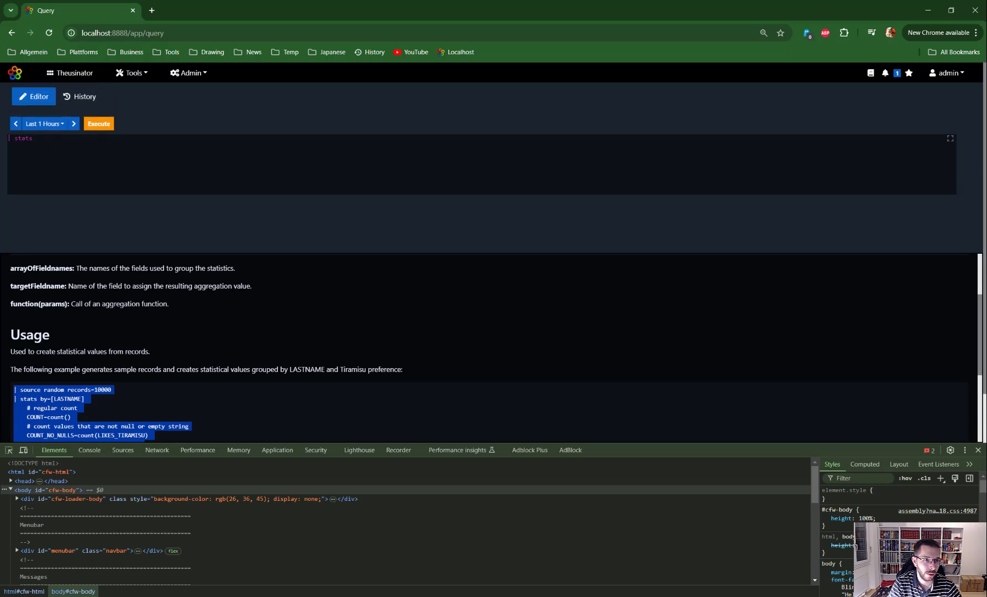
pyautogui.moveTo(40, 140); pyautogui.dragTo(5, 157)
pyautogui.press('BackSpace')
pyautogui.hotkey('ctrl', 'v')
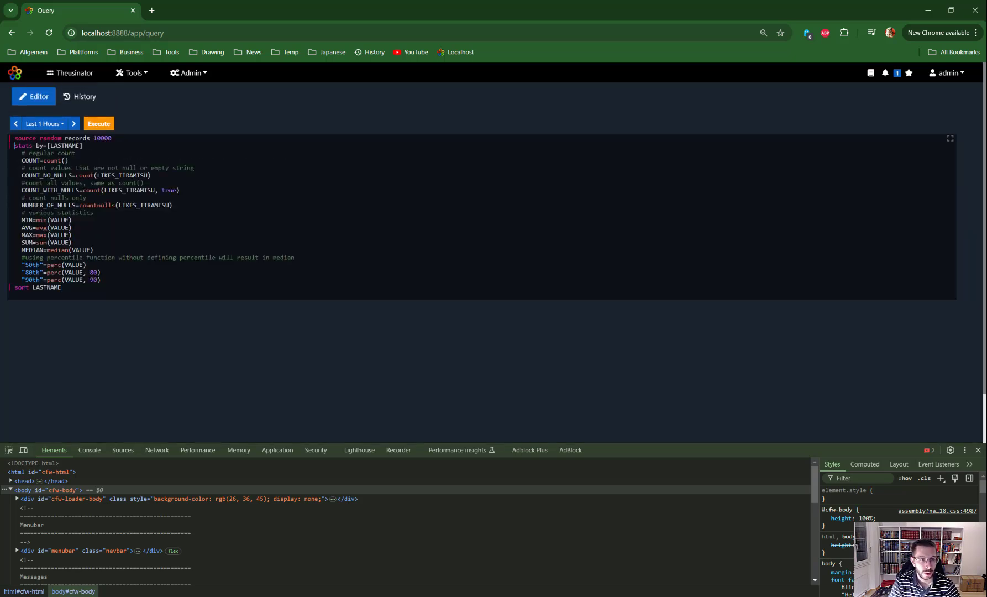
# Step: Disable the stats command by prefixing it with off, run the query and view the raw source records
pyautogui.write('off')
pyautogui.hotkey('ctrl', 'Return')
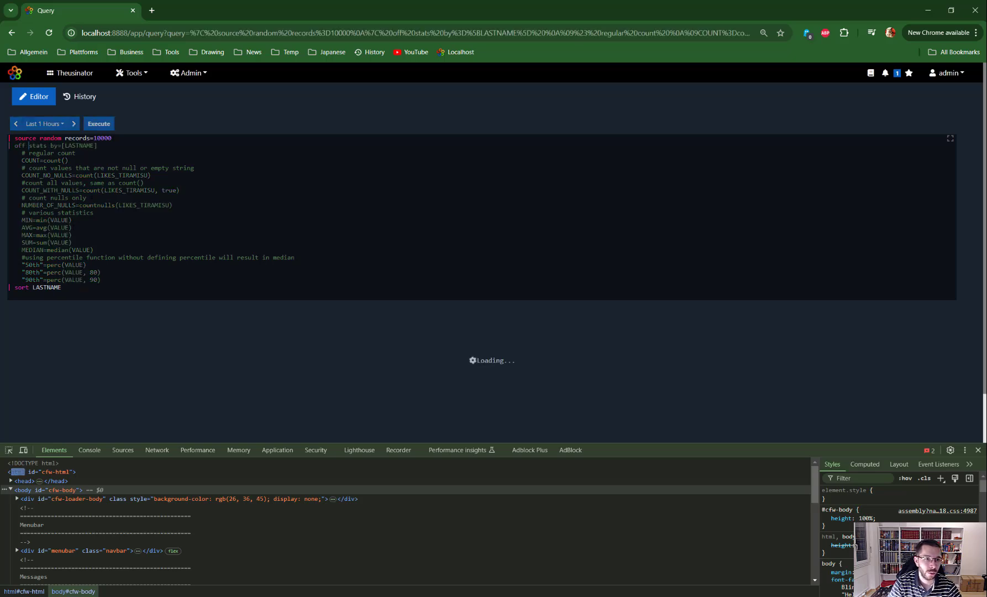
pyautogui.scroll(-1, 451, 251)
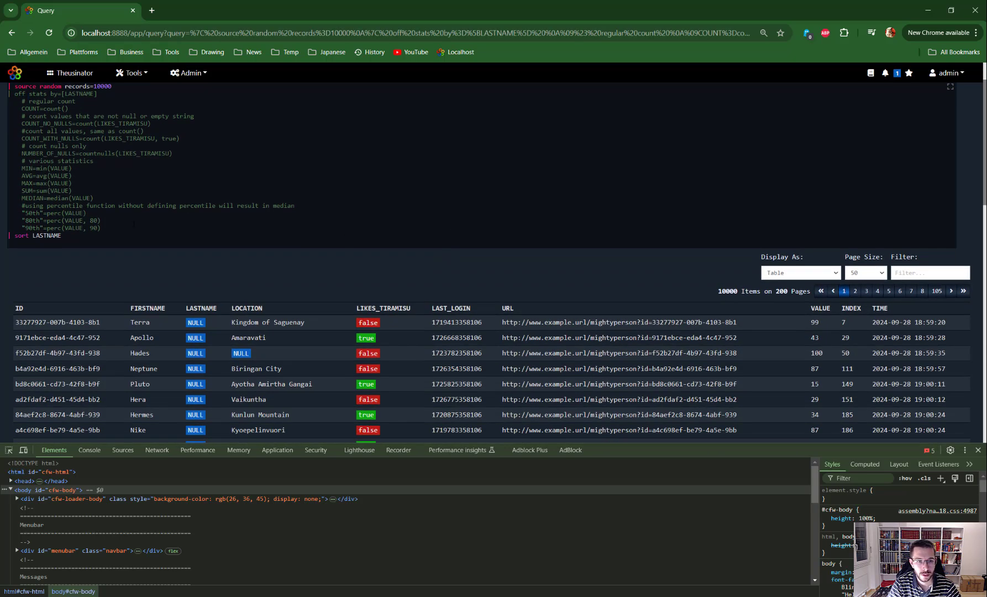
pyautogui.scroll(1, 134, 224)
pyautogui.scroll(-2, 184, 309)
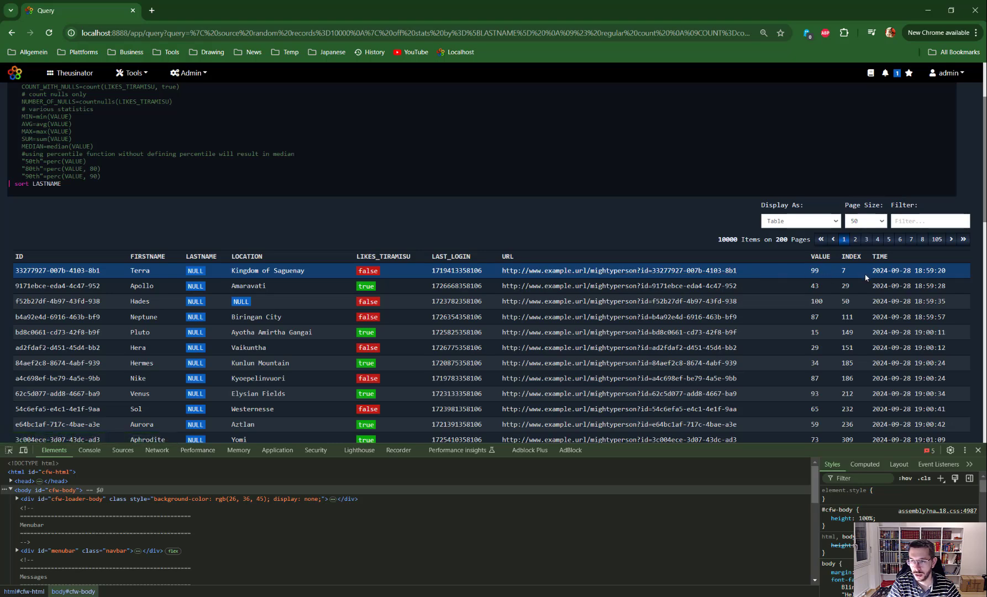
pyautogui.scroll(2, 667, 254)
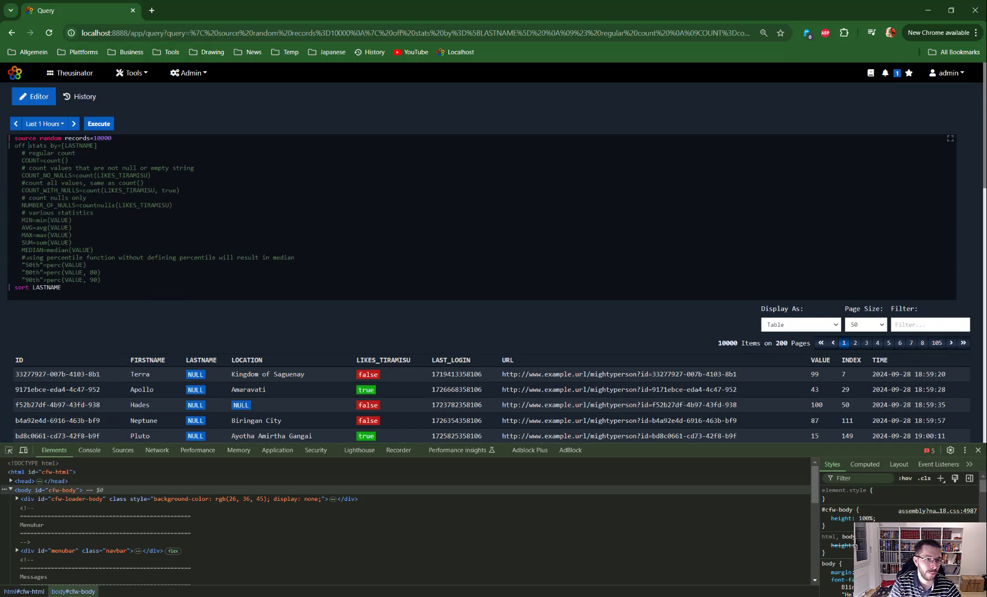
# Step: Re-enable the stats command by removing its off prefix, and disable the sort LASTNAME command with off
pyautogui.hotkey('shift', 'Home')
pyautogui.press('BackSpace')
pyautogui.hotkey('ctrl', 'Return')
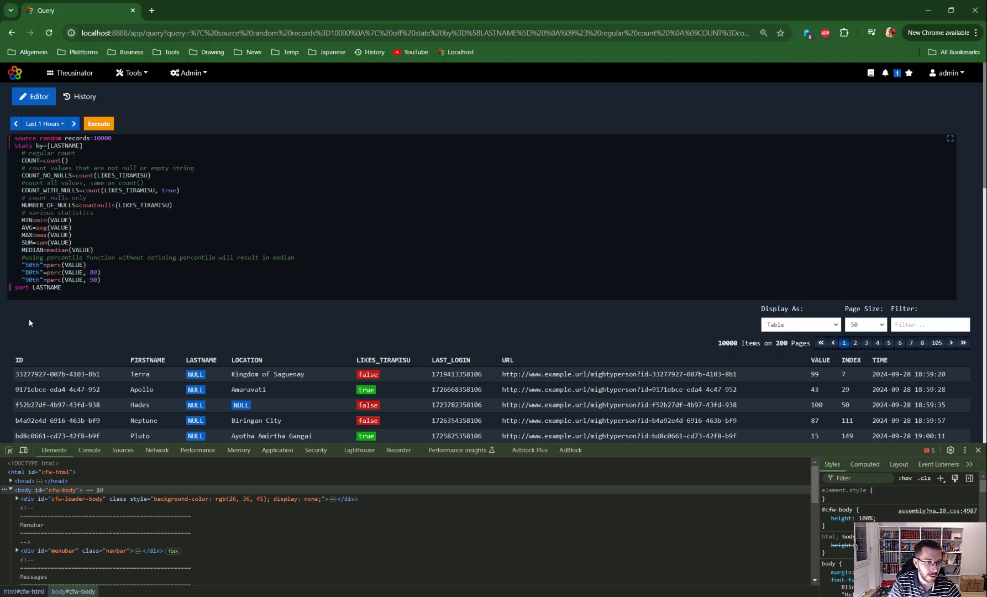
pyautogui.write('off')
pyautogui.hotkey('ctrl', 'Return')
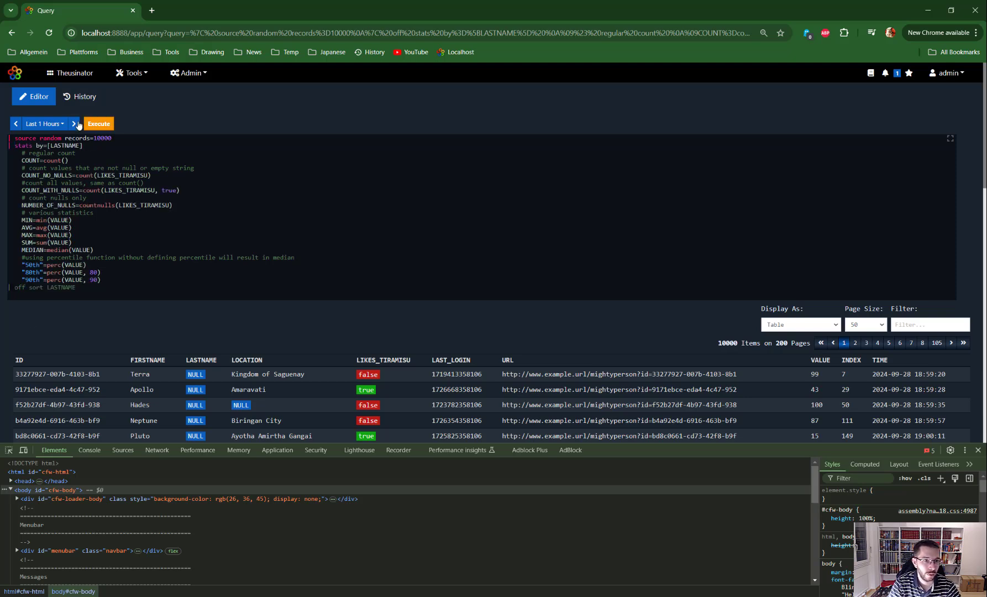
# Step: Put the by=[LASTNAME] parameter on its own indented line below stats
pyautogui.press('Return')
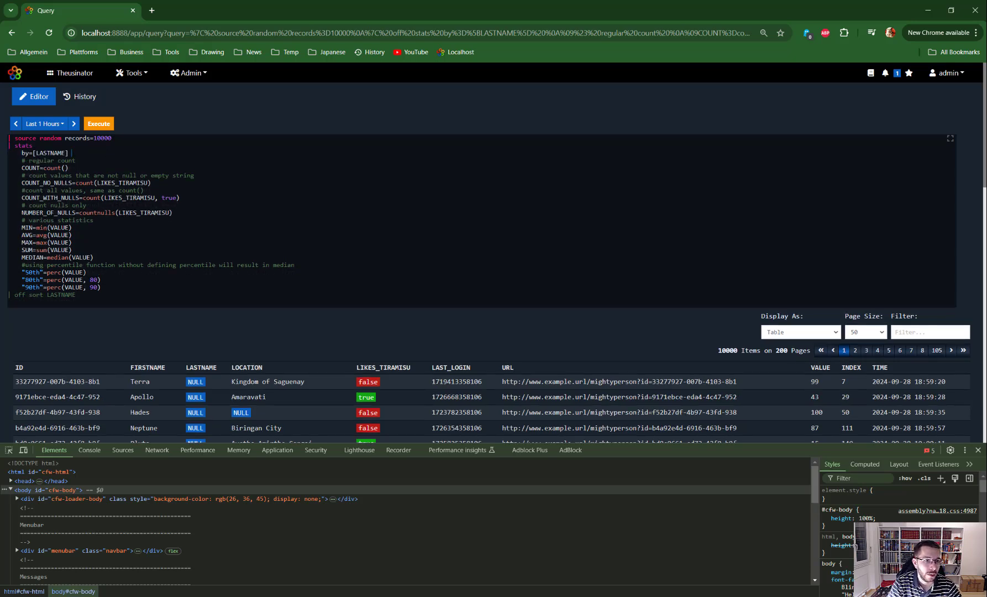
pyautogui.hotkey('ctrl', 'shift', 'Left')
pyautogui.hotkey('shift', 'Left')
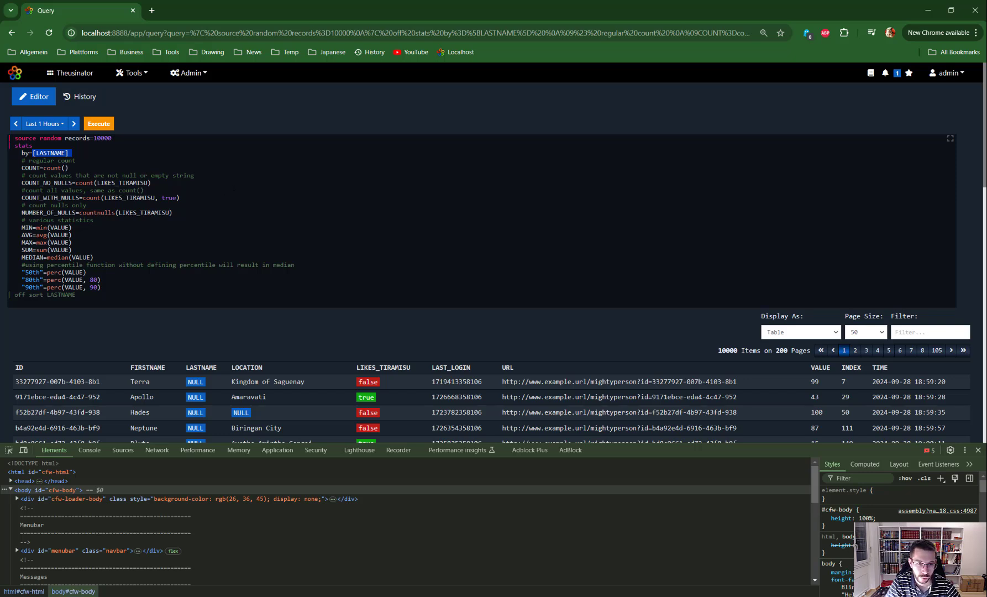
pyautogui.scroll(-2, 143, 280)
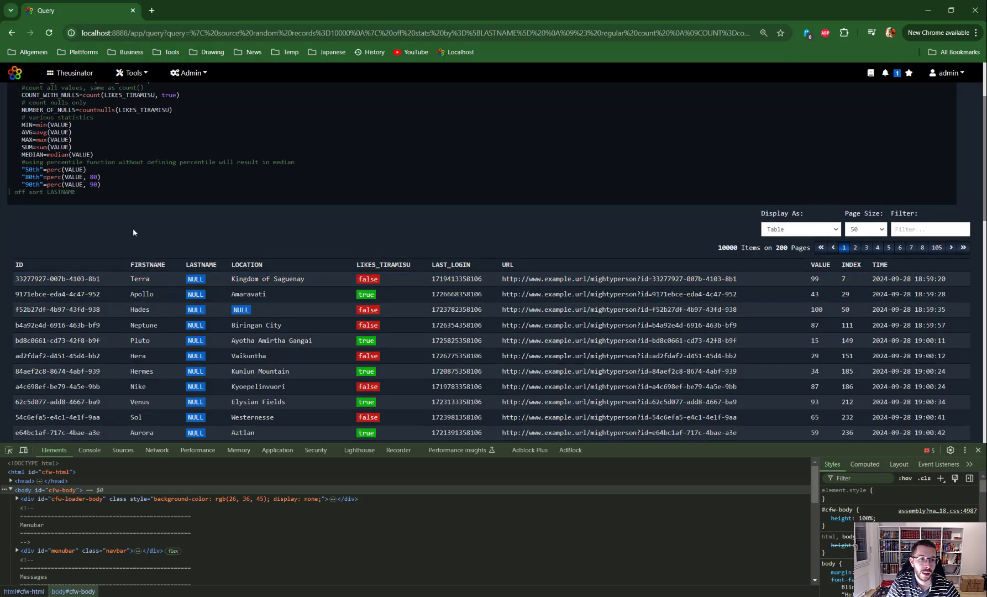
pyautogui.scroll(2, 133, 227)
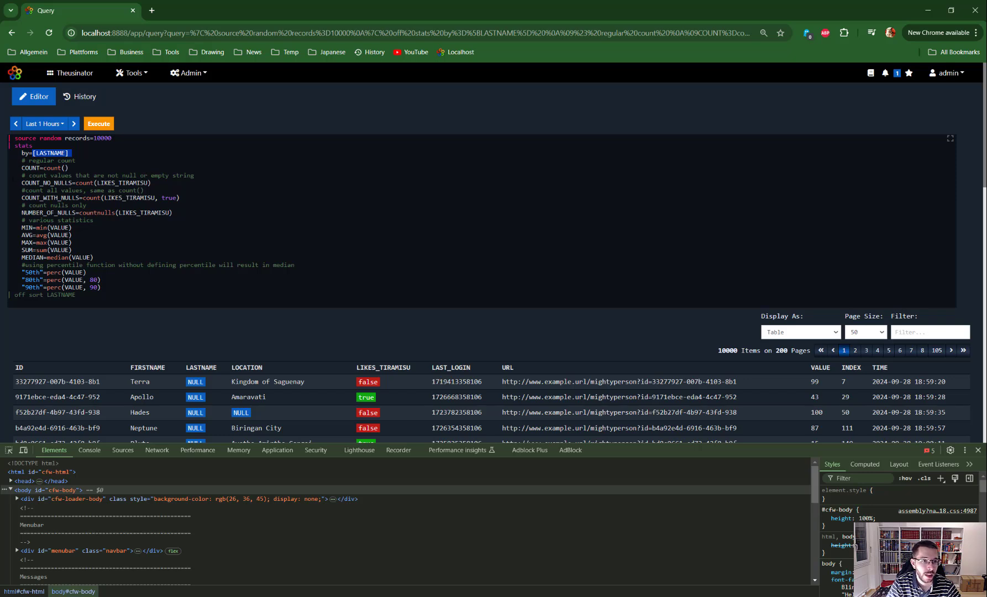
# Step: Comment out everything after COUNT=count() with /*, run the query and view the count per LASTNAME
pyautogui.click(68, 153)
pyautogui.write('/*')
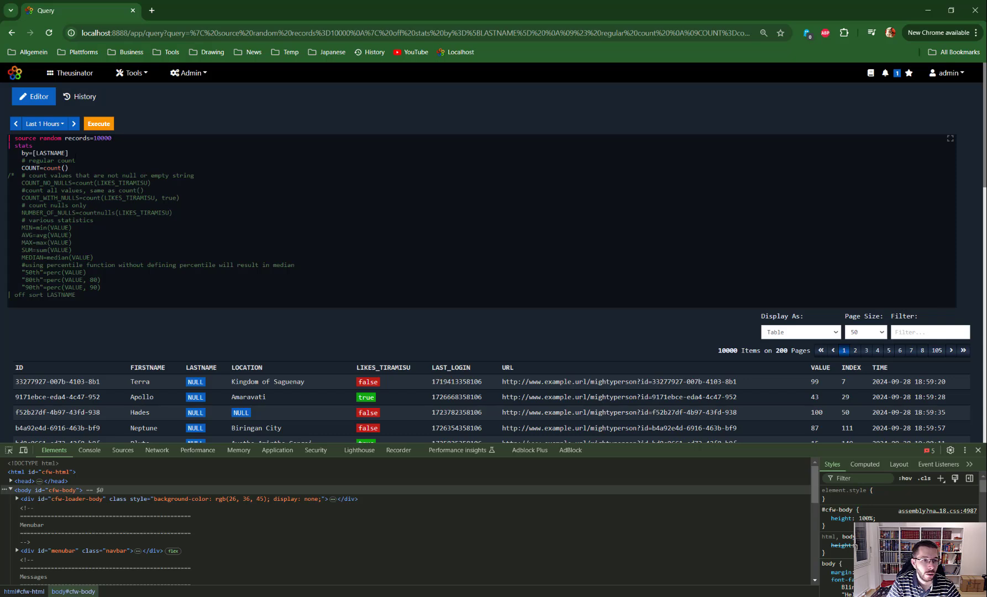
pyautogui.moveTo(72, 153)
pyautogui.mouseDown()
pyautogui.moveTo(54, 153)
pyautogui.moveTo(68, 168)
pyautogui.mouseUp()
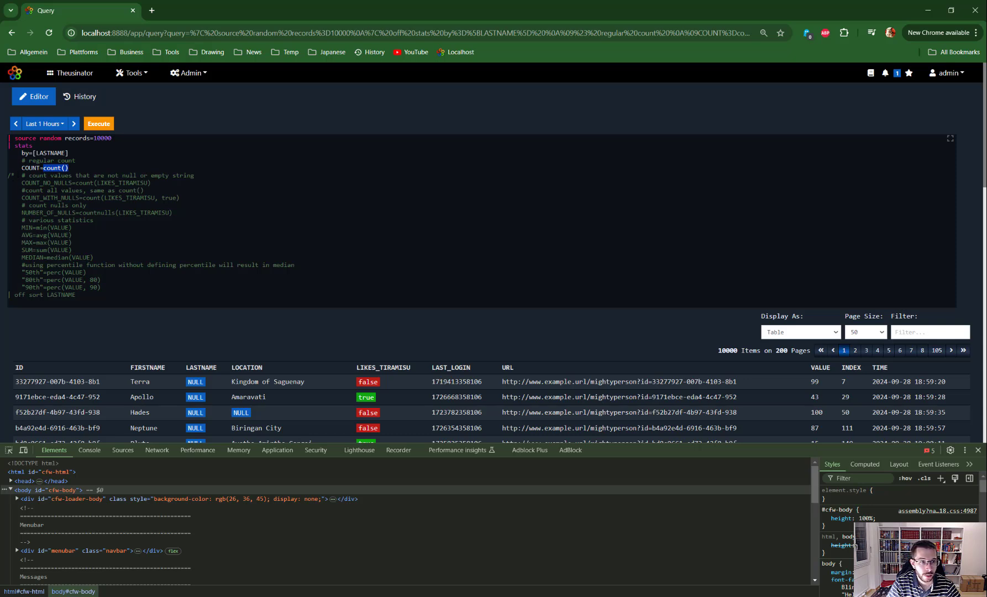
pyautogui.moveTo(41, 168); pyautogui.dragTo(22, 168)
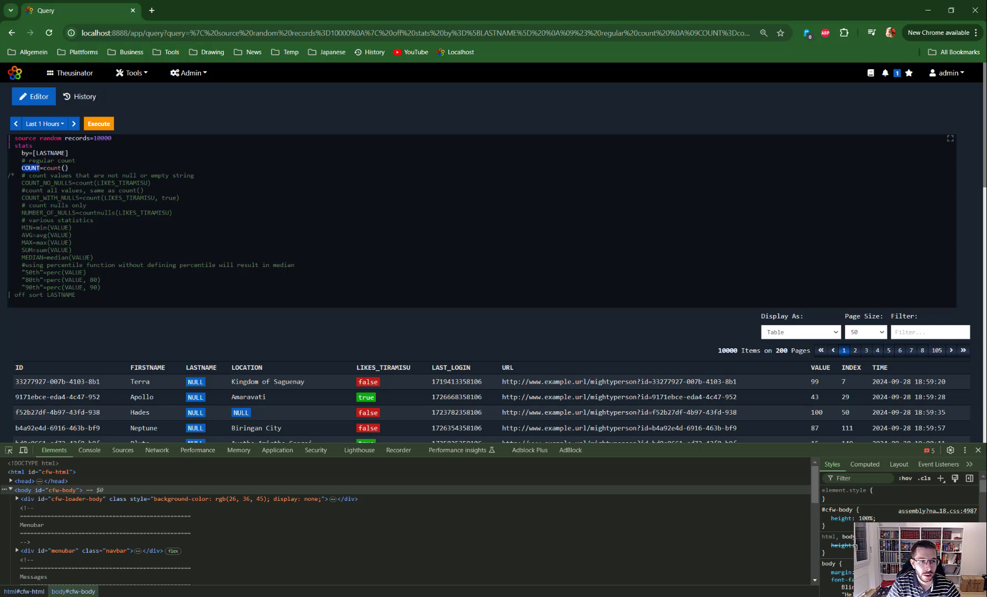
pyautogui.click(87, 167)
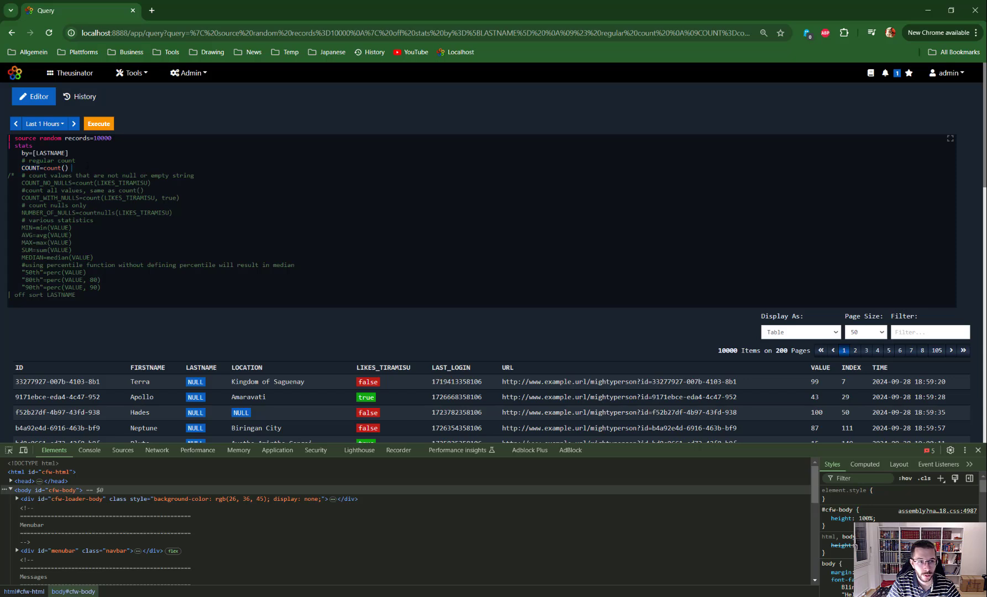
pyautogui.hotkey('ctrl', 'Return')
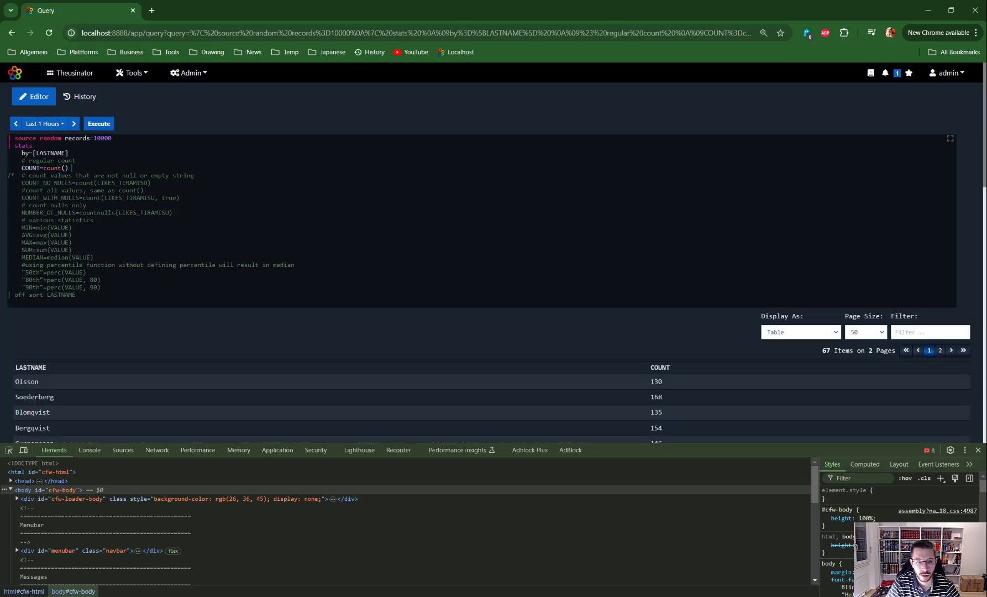
pyautogui.scroll(-2, 244, 296)
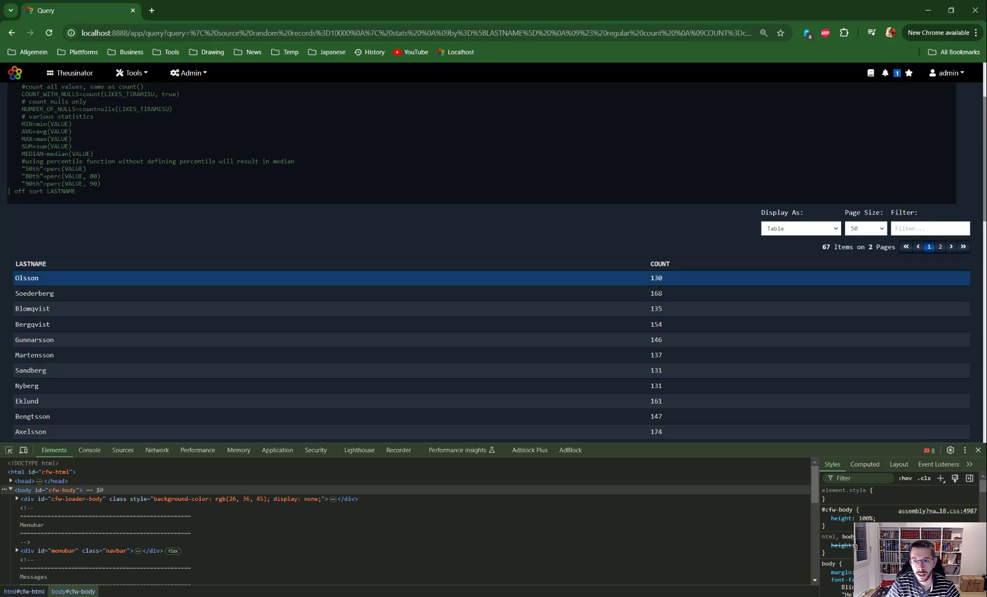
pyautogui.scroll(2, 221, 254)
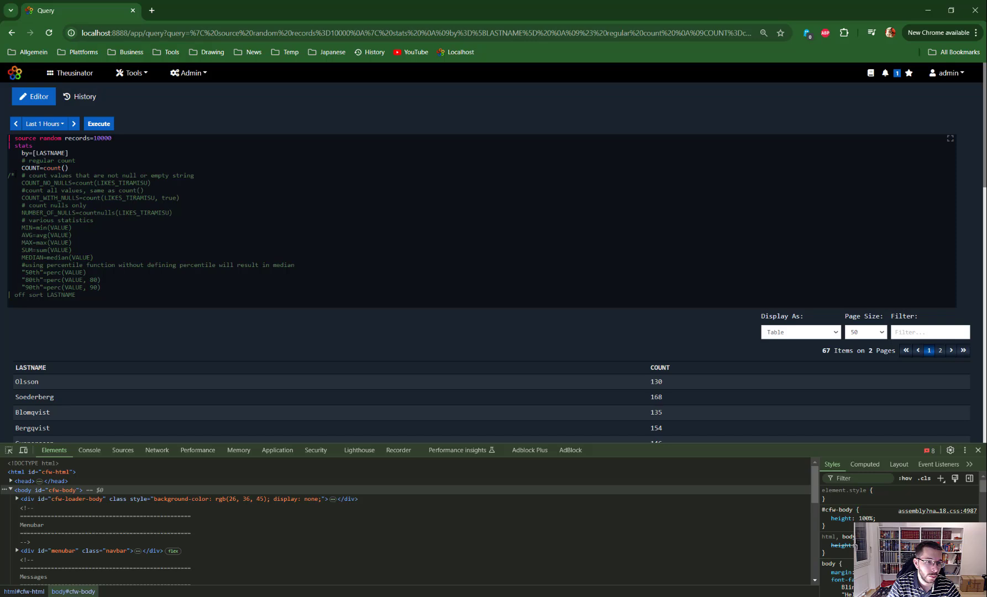
# Step: Remove the /* comment marker, run the query with all statistics functions and review the values per LASTNAME
pyautogui.press('BackSpace')
pyautogui.press('BackSpace')
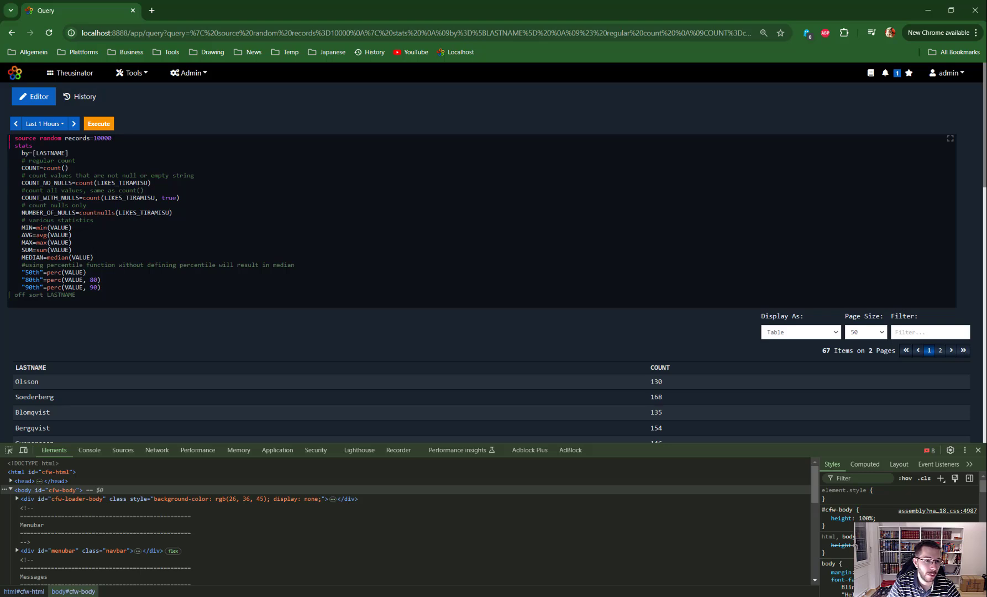
pyautogui.doubleClick(41, 242)
pyautogui.tripleClick(41, 250)
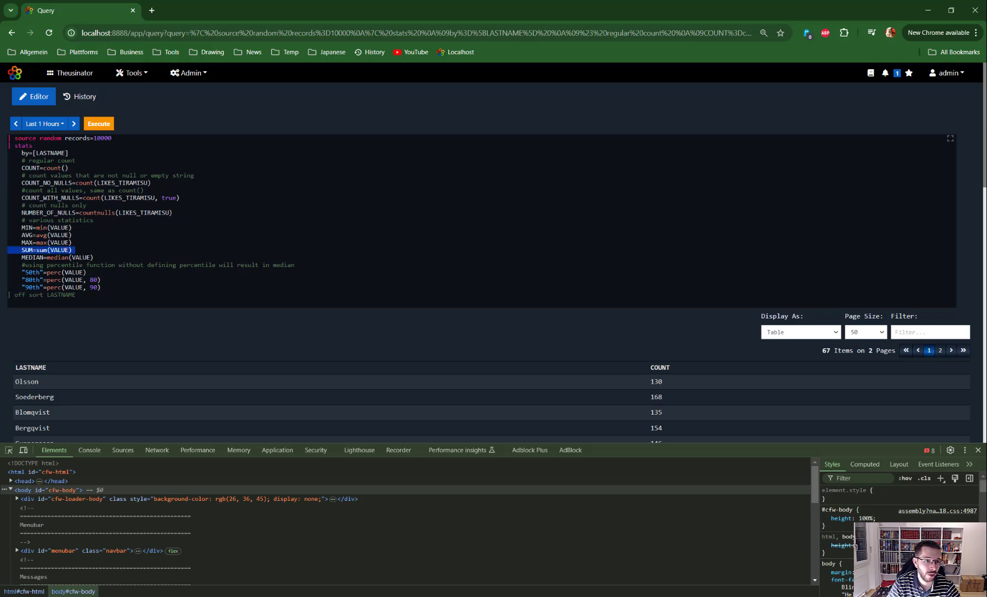
pyautogui.click(128, 243)
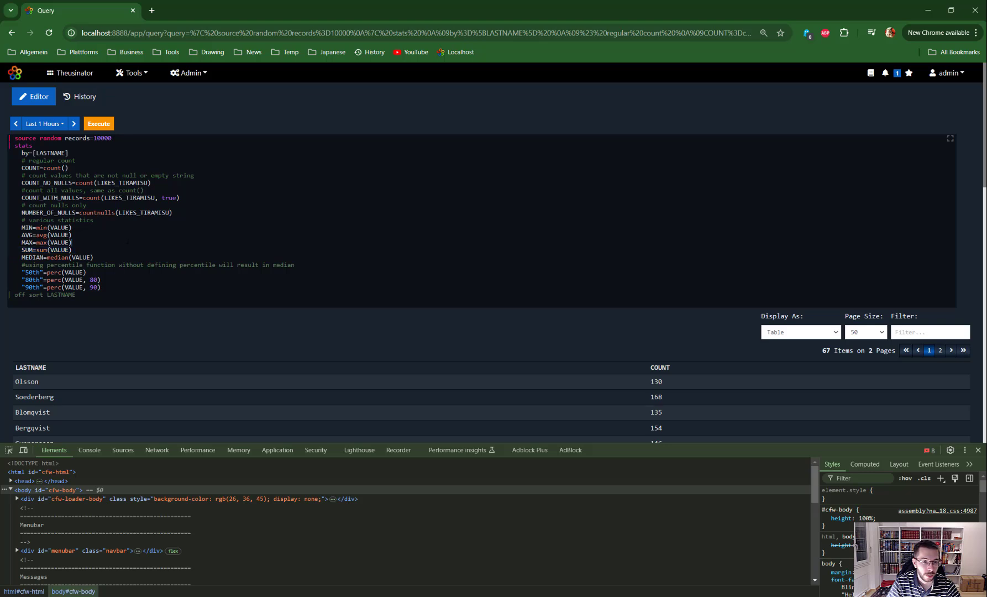
pyautogui.hotkey('ctrl', 'Return')
pyautogui.scroll(-3, 264, 277)
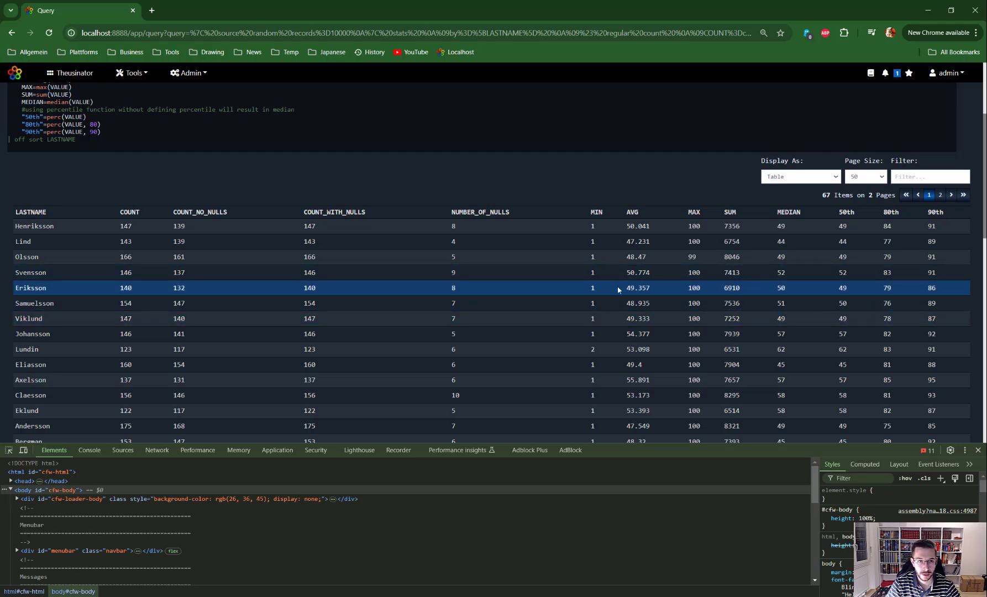
pyautogui.scroll(3, 645, 285)
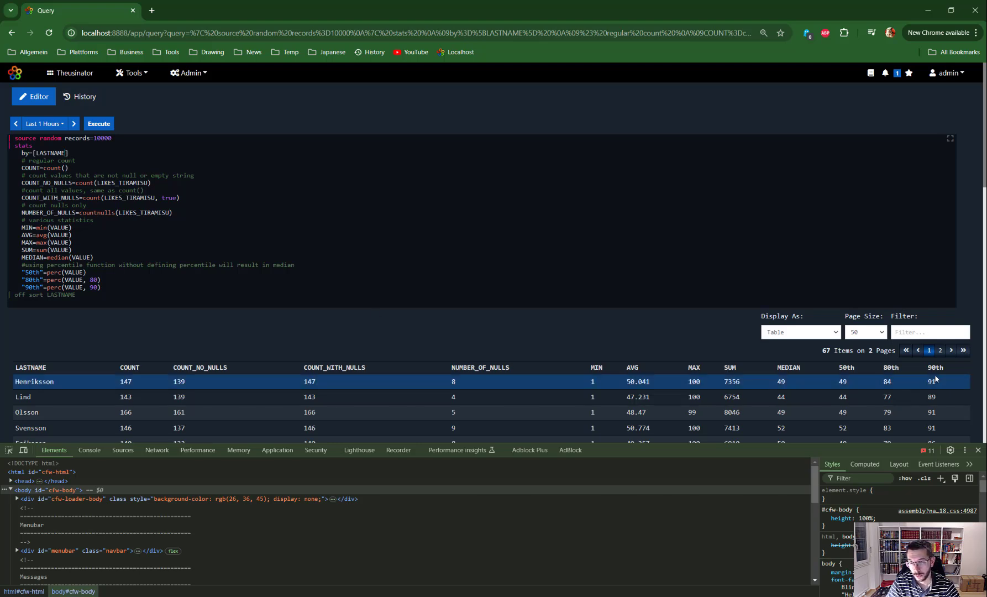
pyautogui.doubleClick(825, 351)
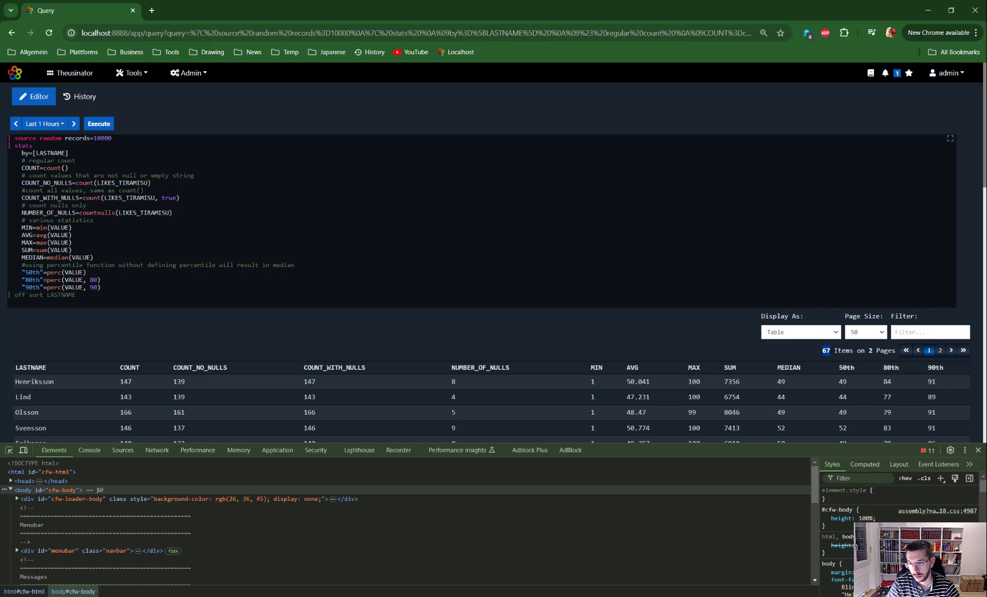
# Step: Add FIRSTNAME as a second grouping field so the parameter reads by=[LASTNAME, FIRSTNAME], and run the query
pyautogui.click(97, 153)
pyautogui.press('Left')
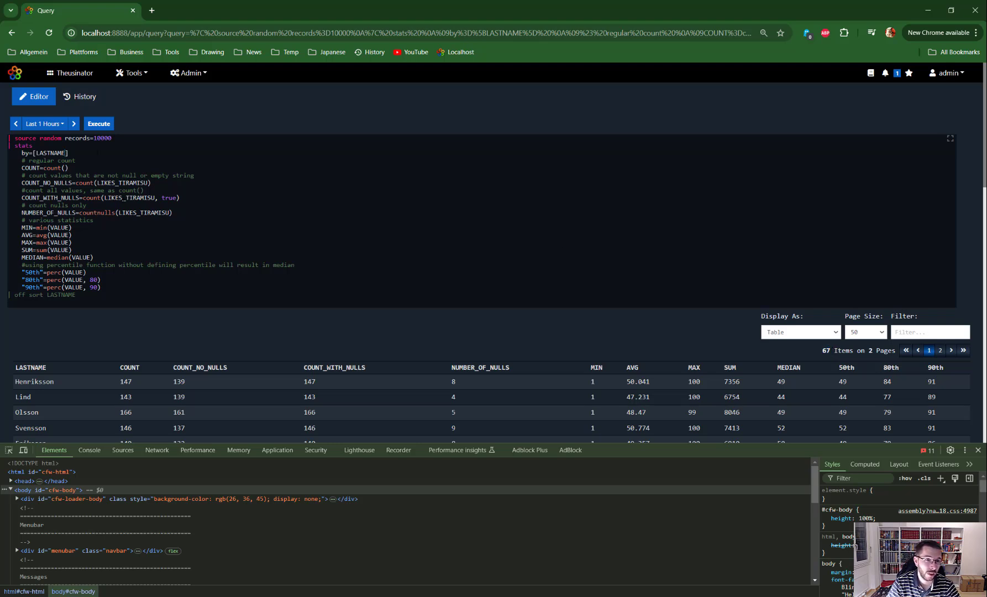
pyautogui.write(',')
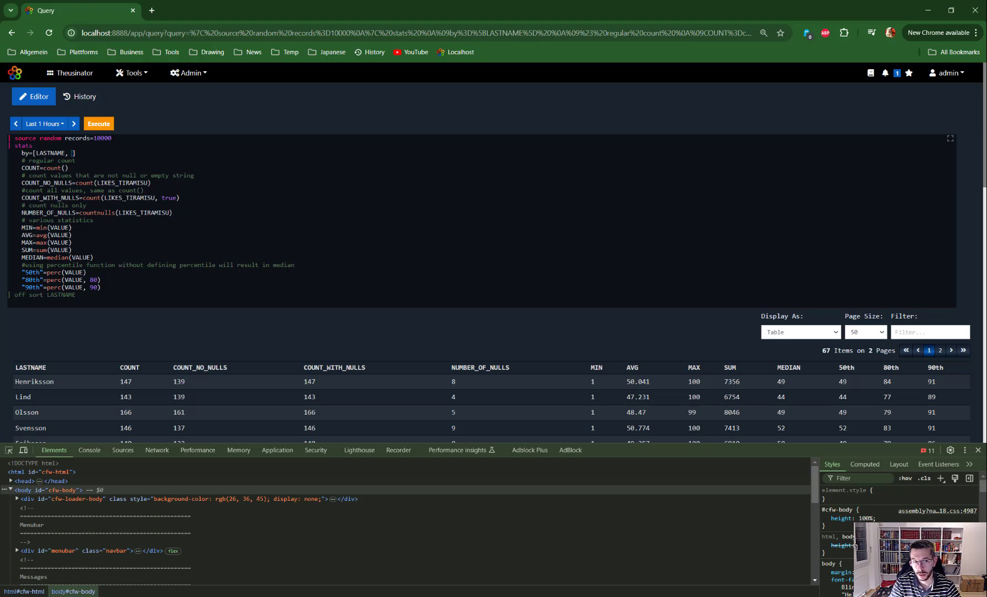
pyautogui.press('BackSpace')
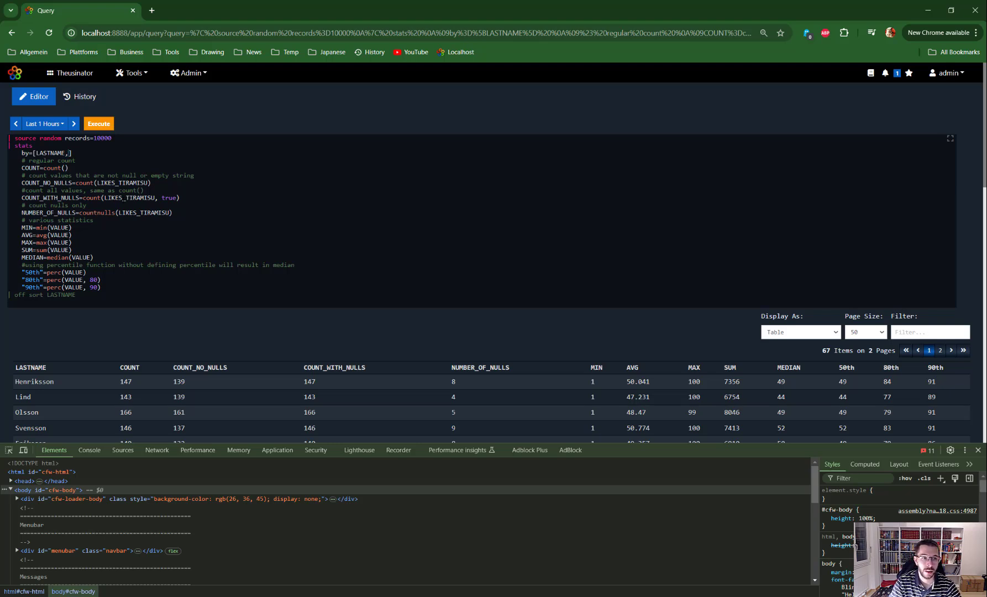
pyautogui.write('FIRSTNAME')
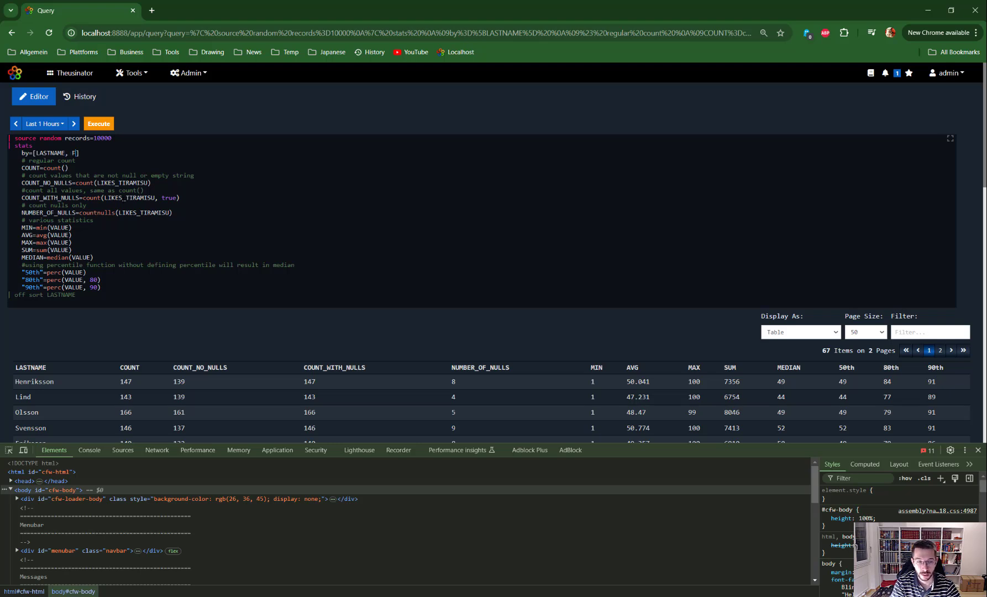
pyautogui.hotkey('ctrl', 'Return')
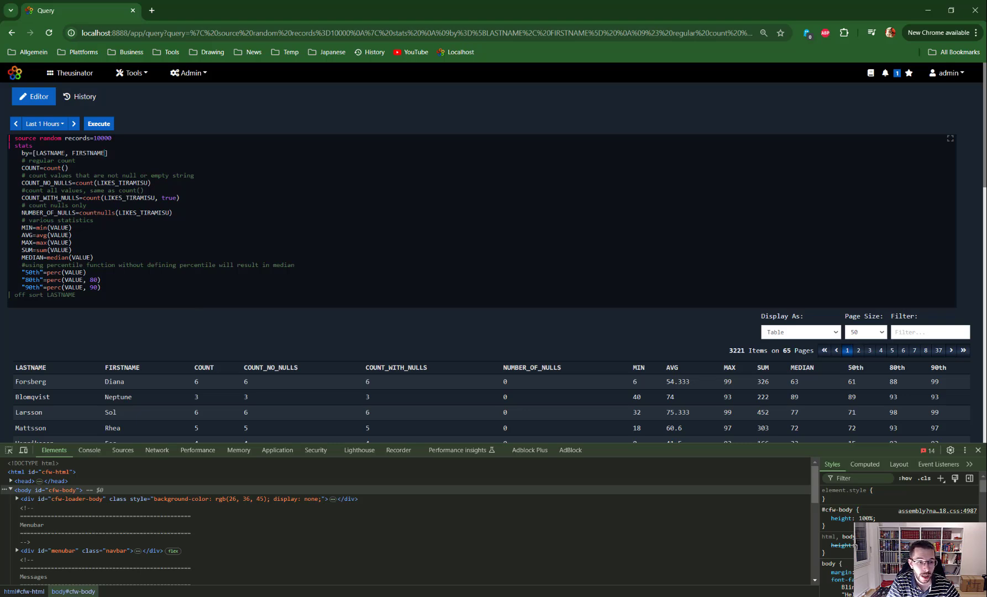
pyautogui.scroll(-1, 494, 260)
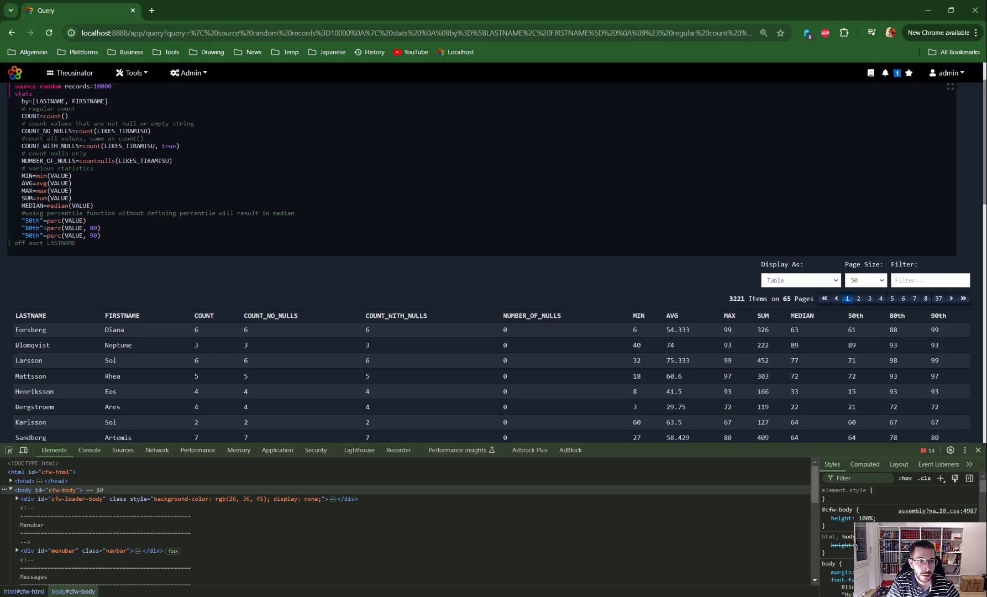
# Step: Examine how many result items the grouping by LASTNAME and FIRSTNAME produces
pyautogui.hotkey('shift', 'Left')
pyautogui.hotkey('shift', 'Left')
pyautogui.hotkey('shift', 'Left')
pyautogui.hotkey('shift', 'Left')
pyautogui.hotkey('shift', 'Left')
pyautogui.hotkey('shift', 'Left')
pyautogui.hotkey('shift', 'Left')
pyautogui.hotkey('shift', 'Left')
pyautogui.hotkey('shift', 'Left')
pyautogui.hotkey('shift', 'Left')
pyautogui.hotkey('shift', 'Left')
pyautogui.hotkey('shift', 'Left')
pyautogui.hotkey('shift', 'Left')
pyautogui.hotkey('shift', 'Left')
pyautogui.hotkey('shift', 'Left')
pyautogui.hotkey('shift', 'Left')
pyautogui.hotkey('shift', 'Left')
pyautogui.hotkey('shift', 'Left')
pyautogui.hotkey('shift', 'Left')
pyautogui.hotkey('shift', 'Left')
pyautogui.hotkey('shift', 'Right')
pyautogui.hotkey('shift', 'Right')
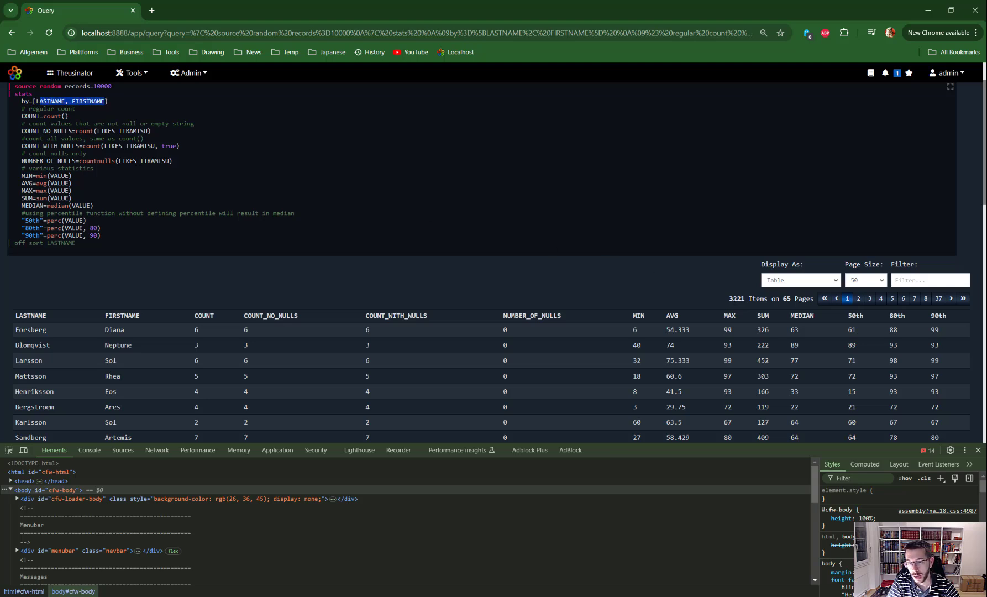
pyautogui.moveTo(729, 298); pyautogui.dragTo(767, 299)
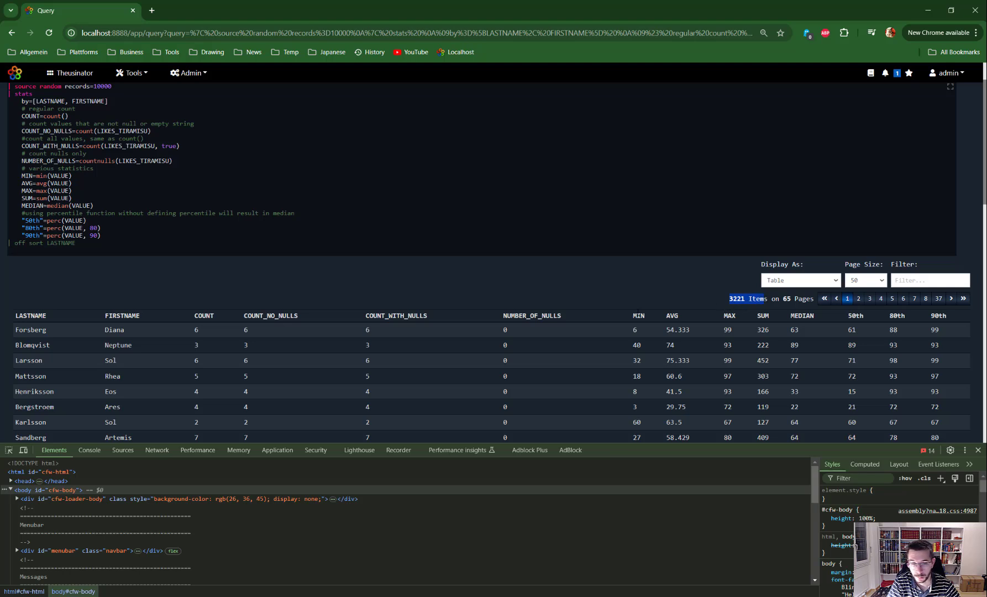
pyautogui.scroll(1, 626, 306)
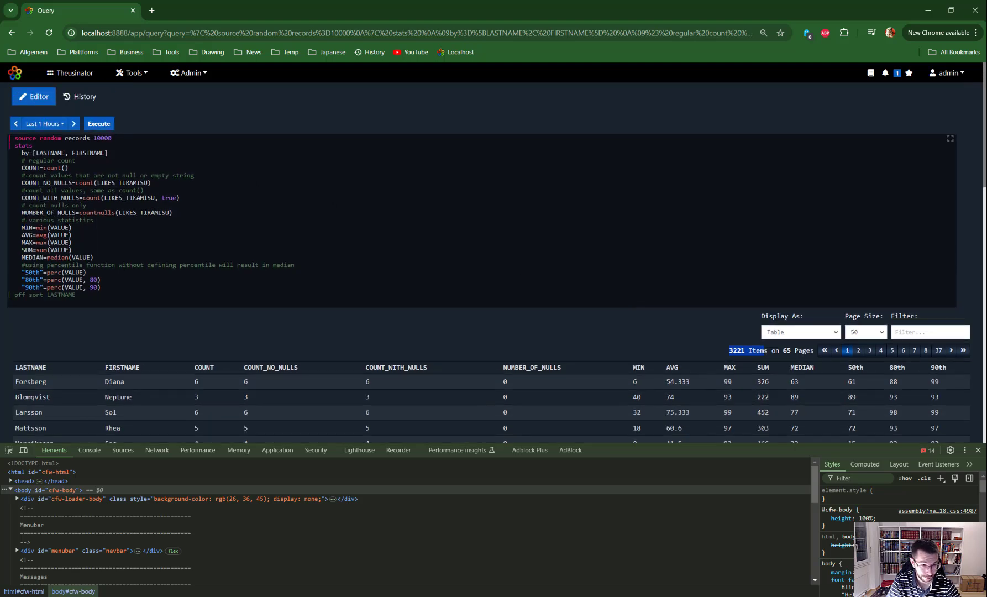
pyautogui.click(651, 210)
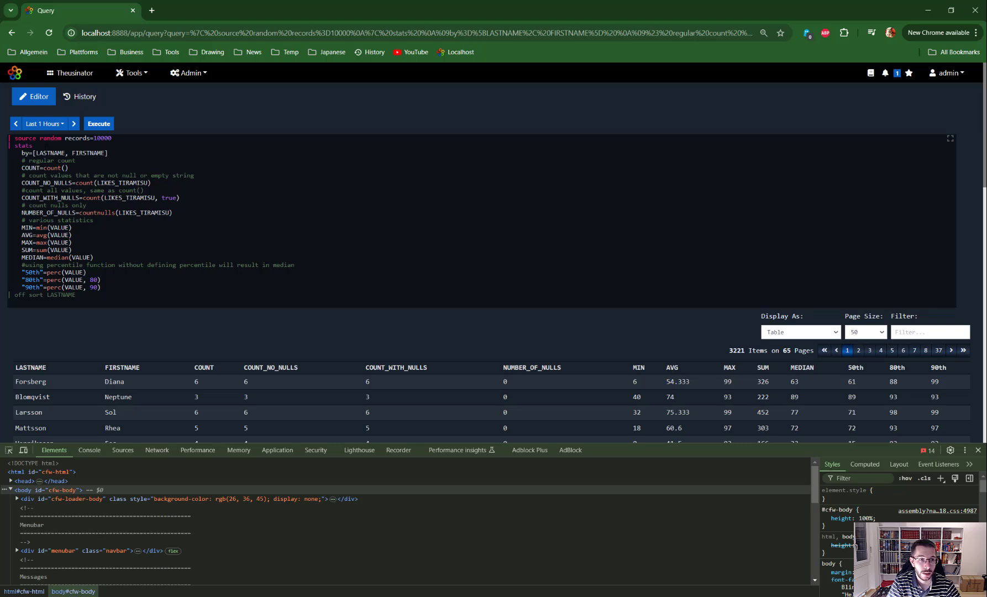
# Step: Open the manual in a new tab and review the aggregation functions on the query Functions page
pyautogui.rightClick(870, 74)
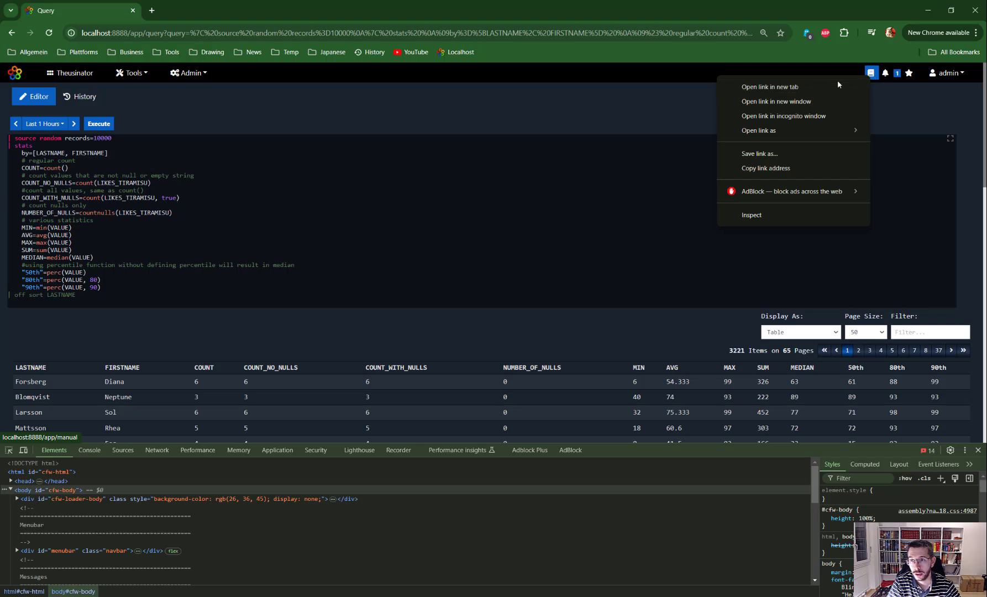
pyautogui.click(743, 87)
pyautogui.click(181, 14)
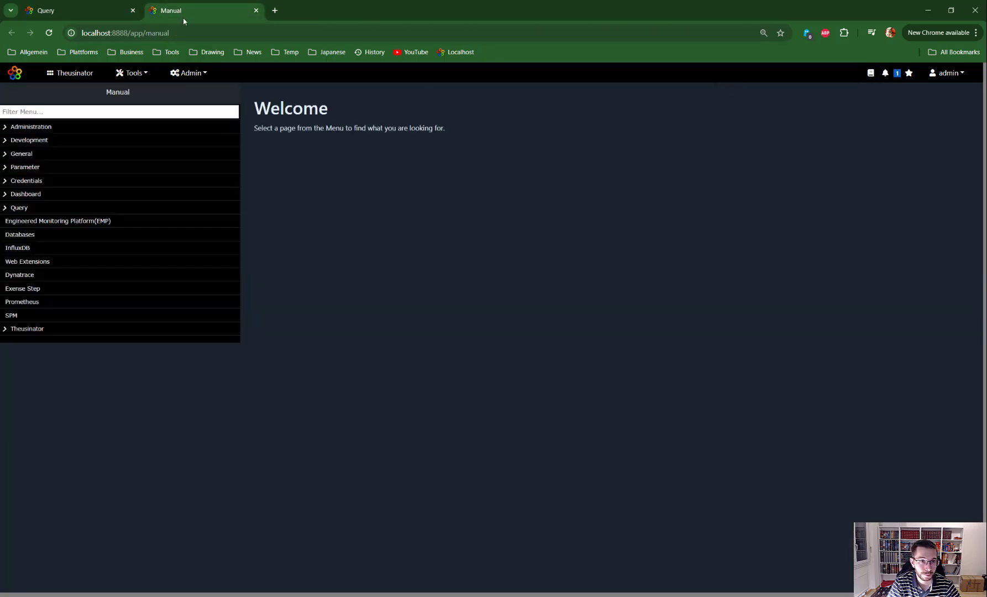
pyautogui.click(5, 208)
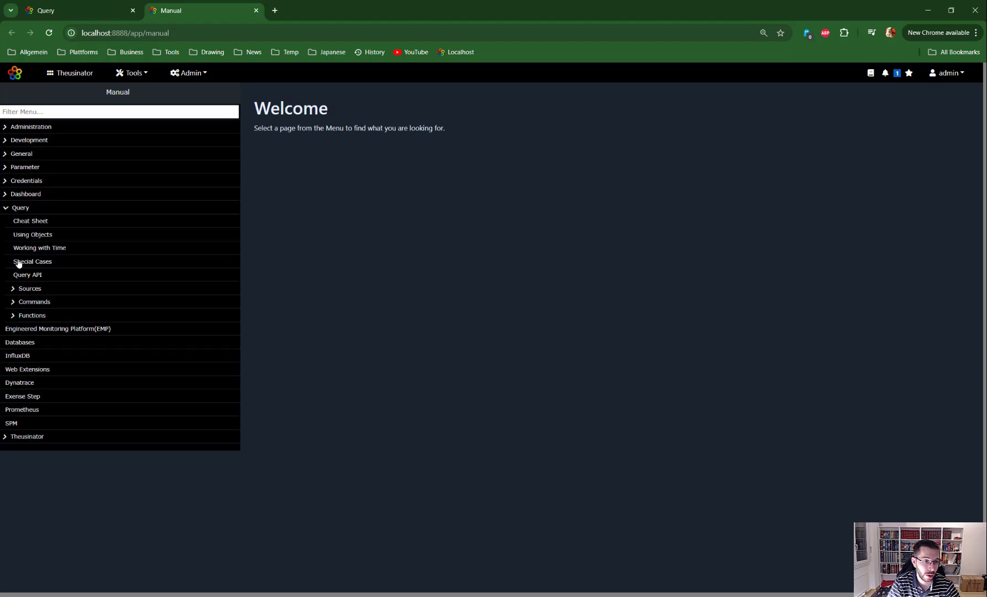
pyautogui.click(28, 317)
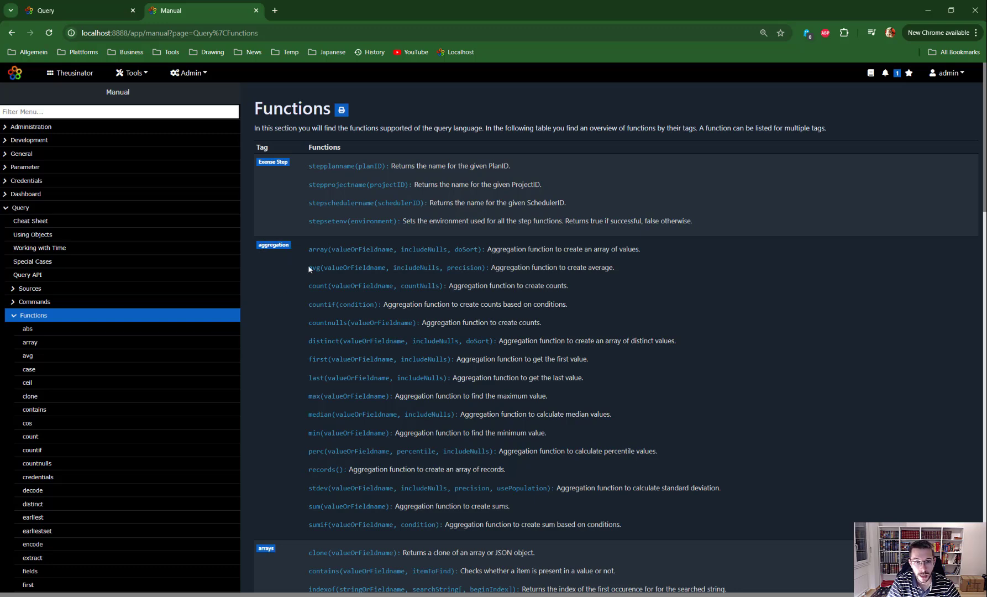
pyautogui.scroll(-1, 315, 250)
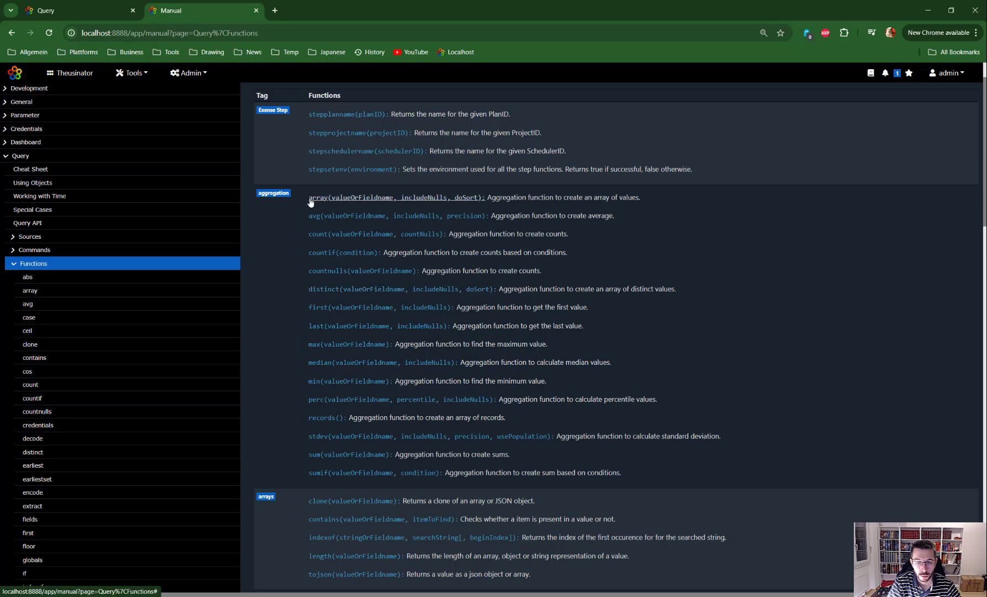
pyautogui.moveTo(306, 199)
pyautogui.mouseDown()
pyautogui.moveTo(455, 201)
pyautogui.moveTo(432, 236)
pyautogui.moveTo(462, 200)
pyautogui.mouseUp()
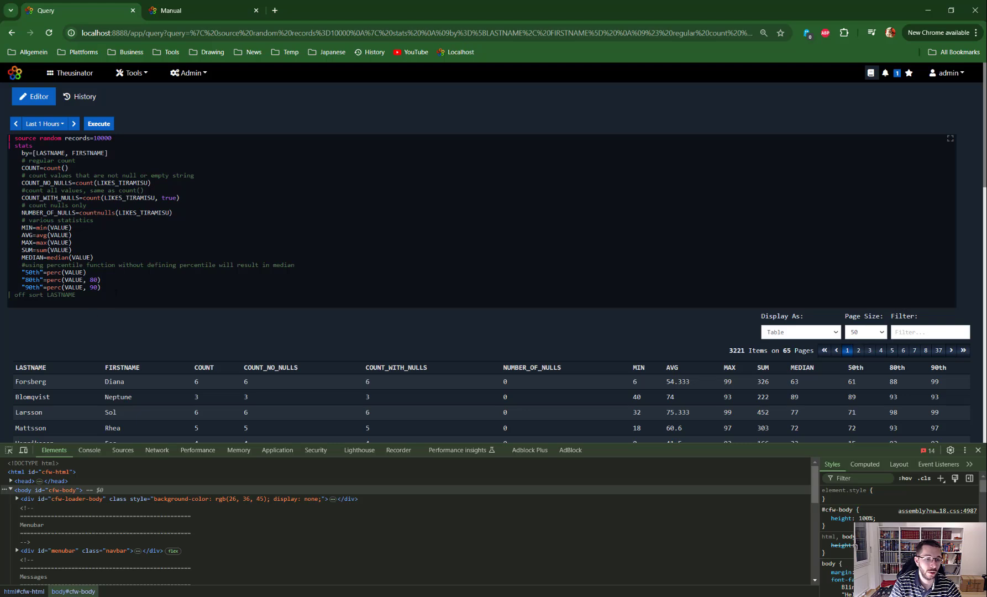
# Step: Replace all statistics lines from COUNT=count() through "90th"=perc(VALUE, 90) in the query with array = array(VALUE)
pyautogui.moveTo(109, 287); pyautogui.dragTo(22, 168)
pyautogui.press('BackSpace')
pyautogui.write('arr')
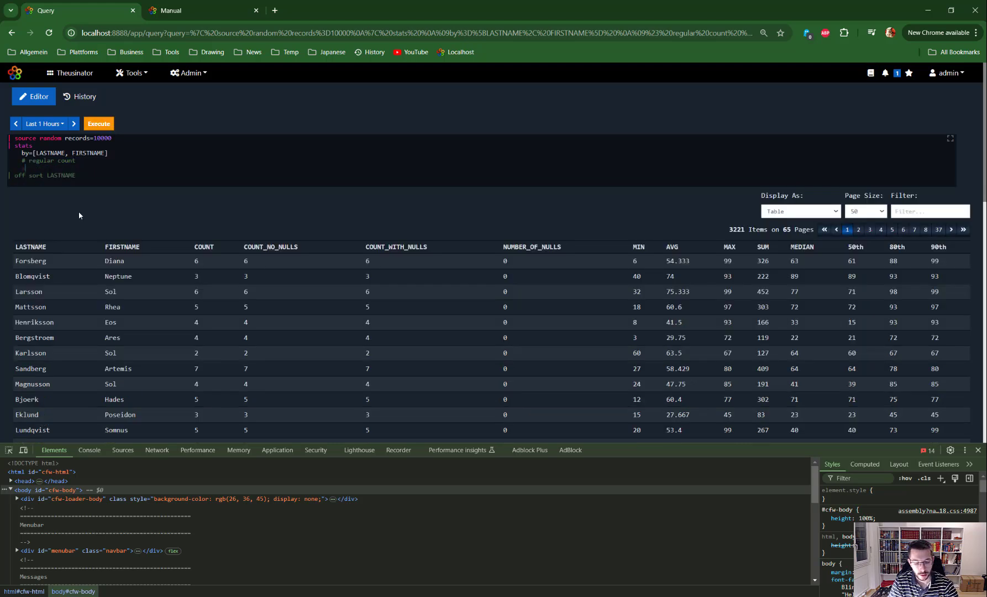
pyautogui.press('BackSpace')
pyautogui.write('ay =')
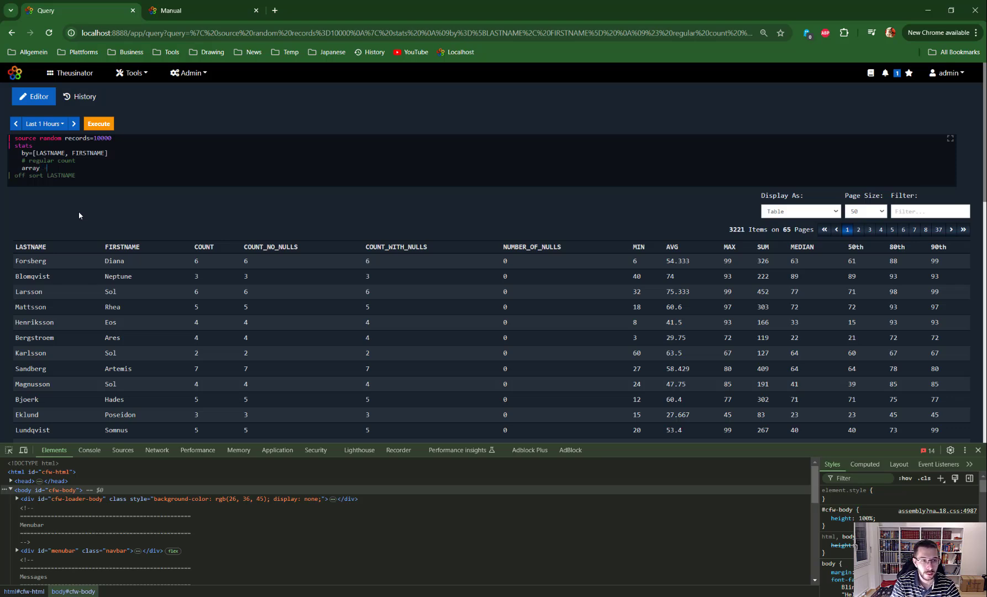
pyautogui.write(' arr')
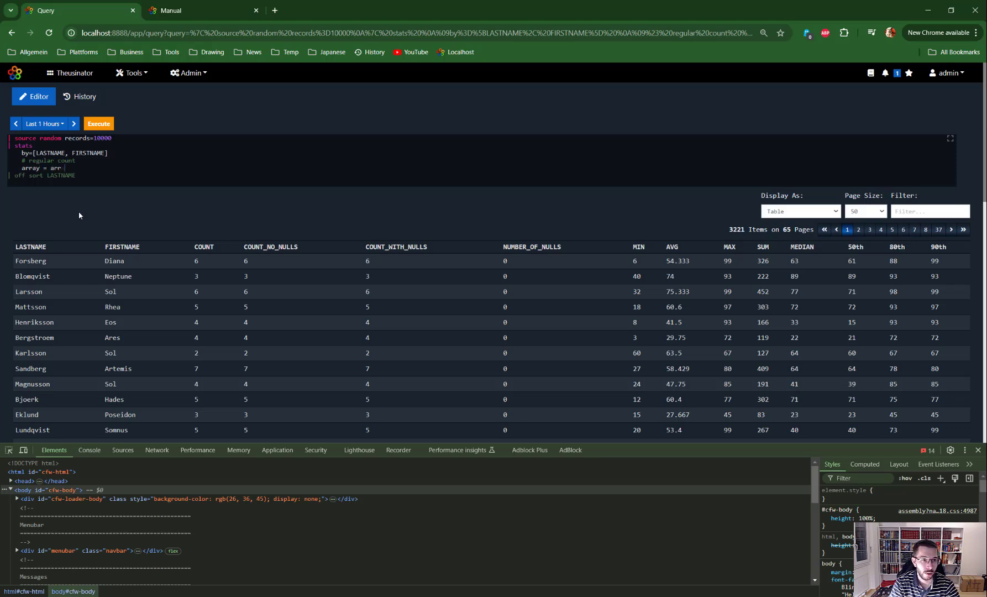
pyautogui.write('ay')
pyautogui.write('(VAL')
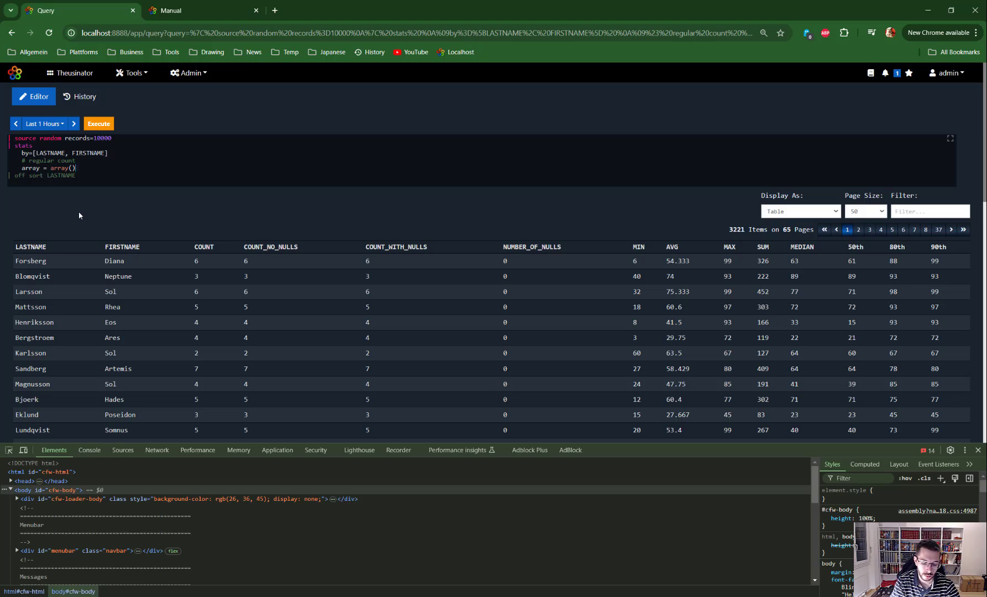
pyautogui.write('UE')
# Step: Run the query and review the VALUE arrays collected for each LASTNAME and FIRSTNAME combination
pyautogui.hotkey('ctrl', 'Return')
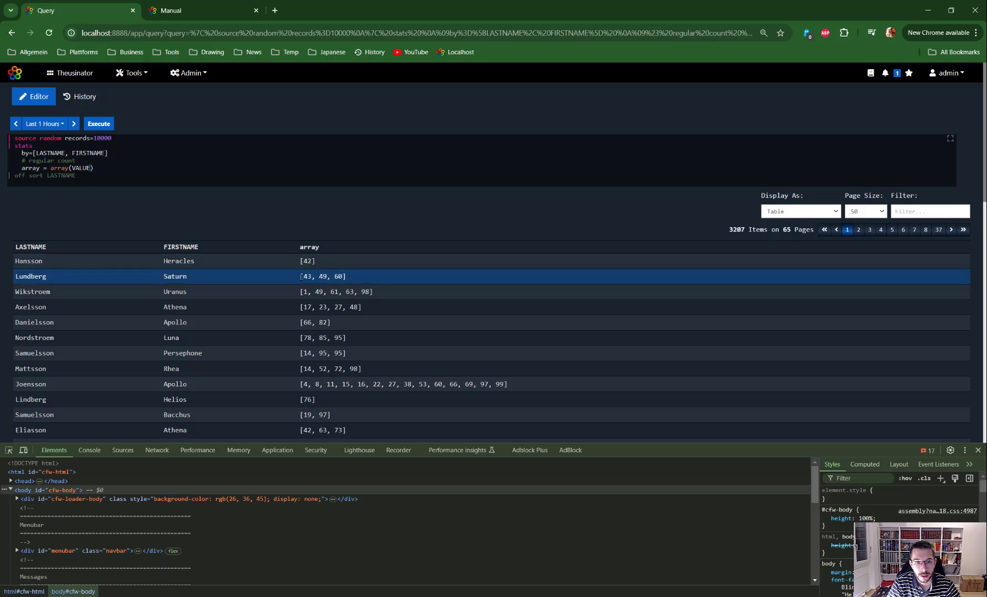
pyautogui.moveTo(300, 277); pyautogui.dragTo(368, 276)
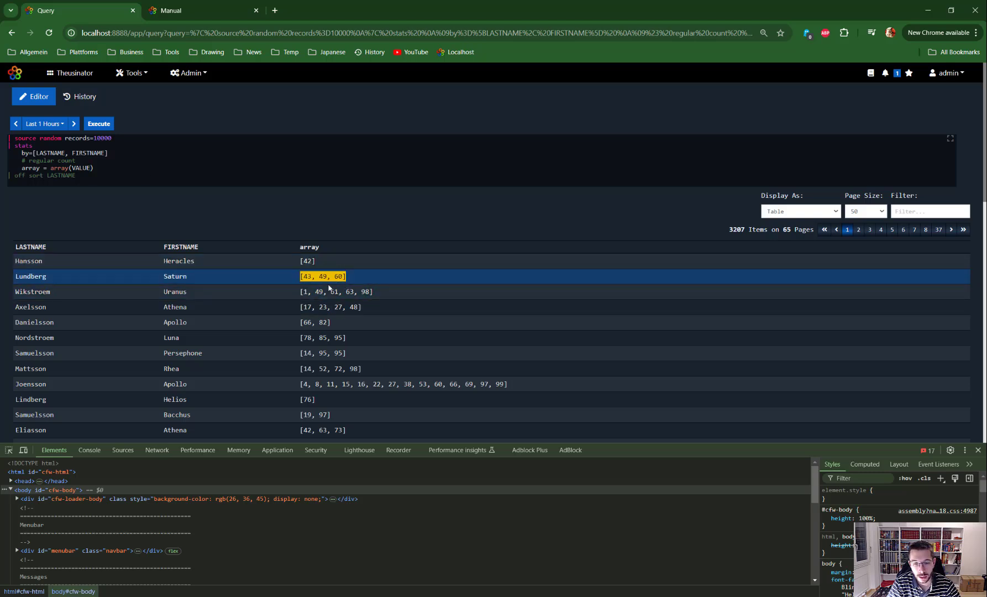
pyautogui.scroll(-3, 343, 322)
pyautogui.moveTo(189, 231); pyautogui.dragTo(16, 228)
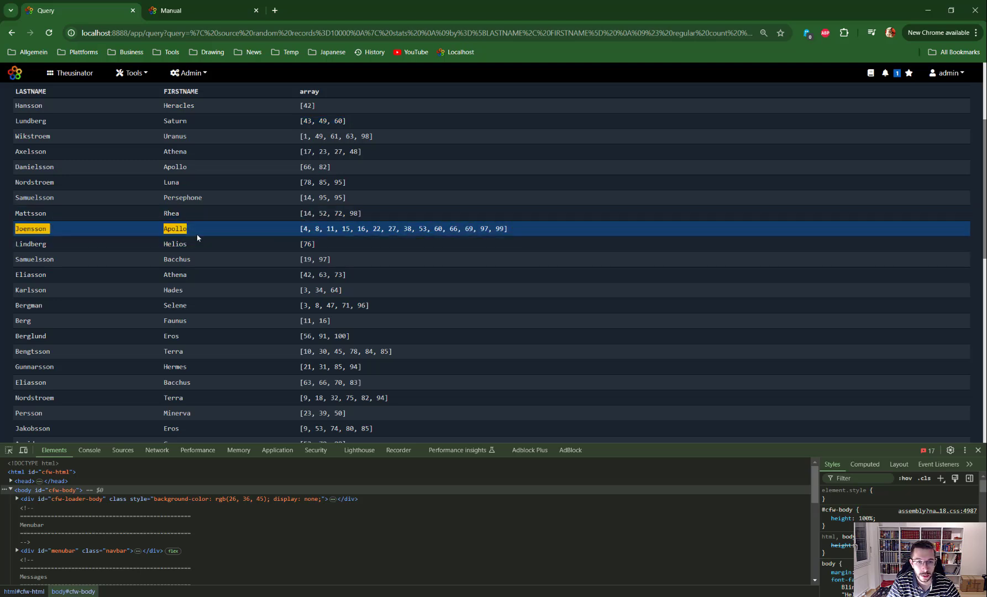
pyautogui.scroll(2, 196, 259)
pyautogui.scroll(1, 200, 314)
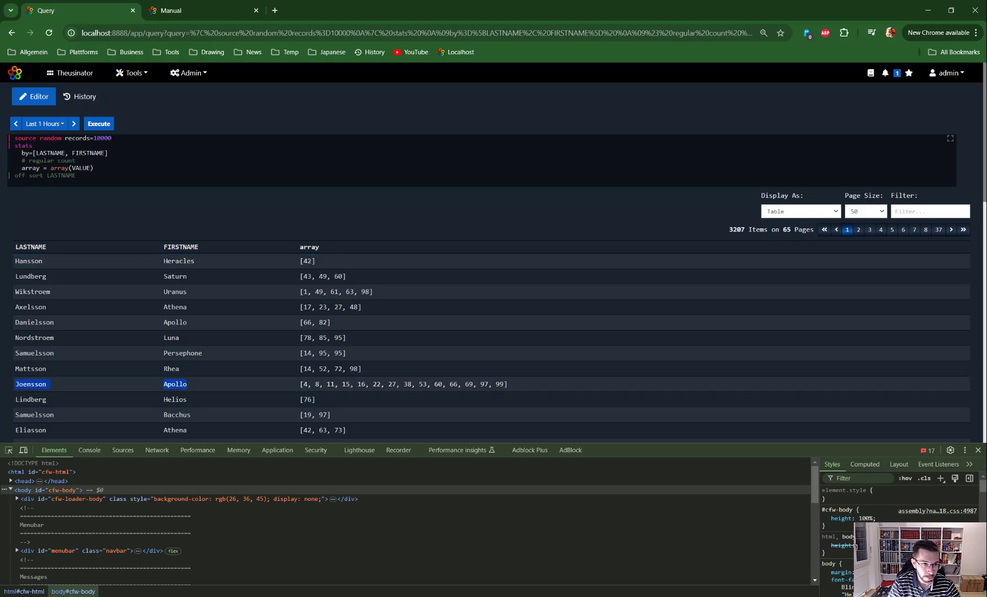
# Step: Add the line records = records() below the array function, run the query and view the records grouped under the first name
pyautogui.click(111, 168)
pyautogui.press('Return')
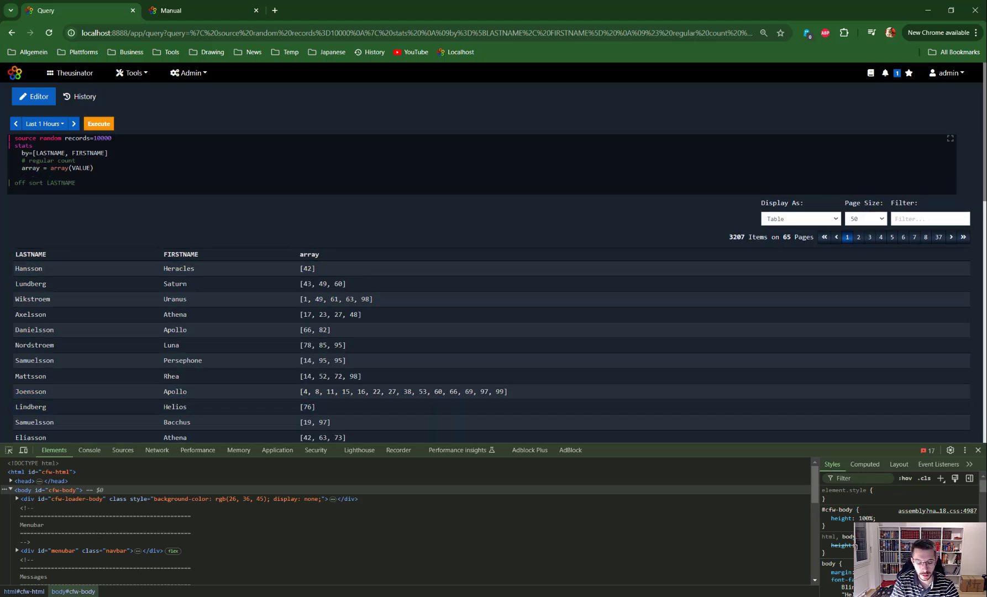
pyautogui.write('Recrods')
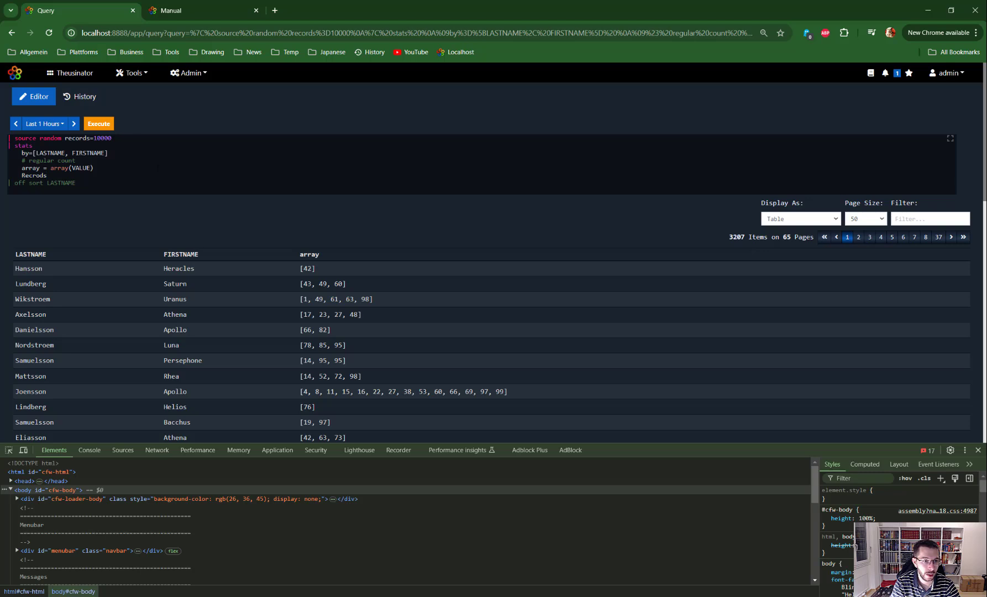
pyautogui.press('BackSpace')
pyautogui.press('BackSpace')
pyautogui.press('BackSpace')
pyautogui.press('BackSpace')
pyautogui.press('BackSpace')
pyautogui.press('BackSpace')
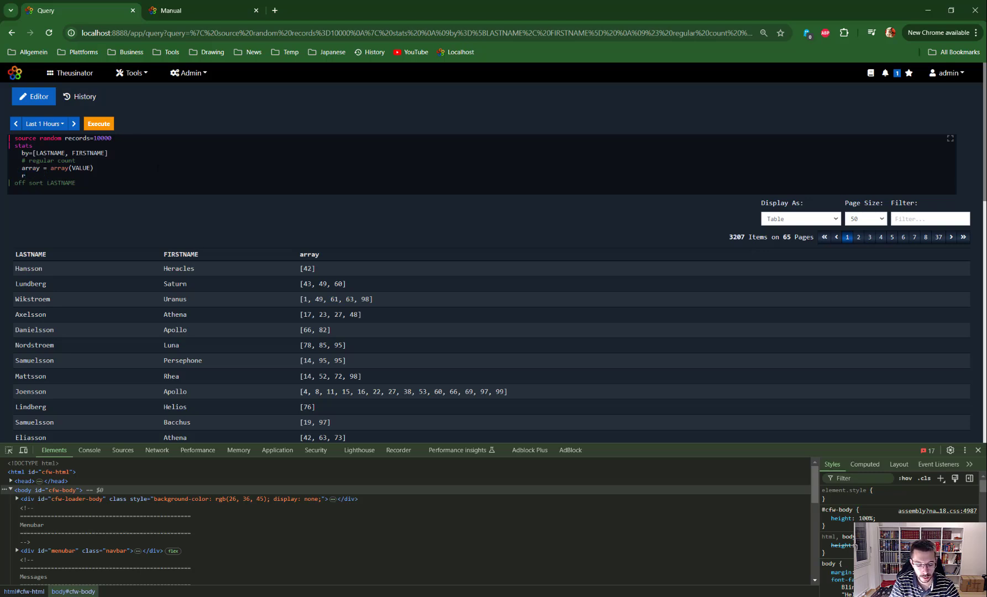
pyautogui.write('ecords')
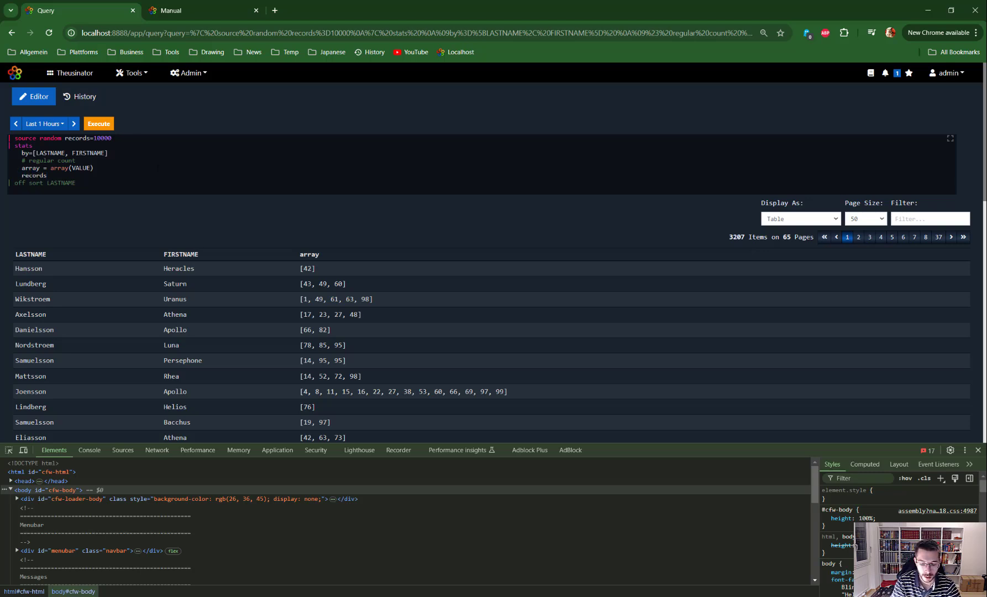
pyautogui.write(' = r')
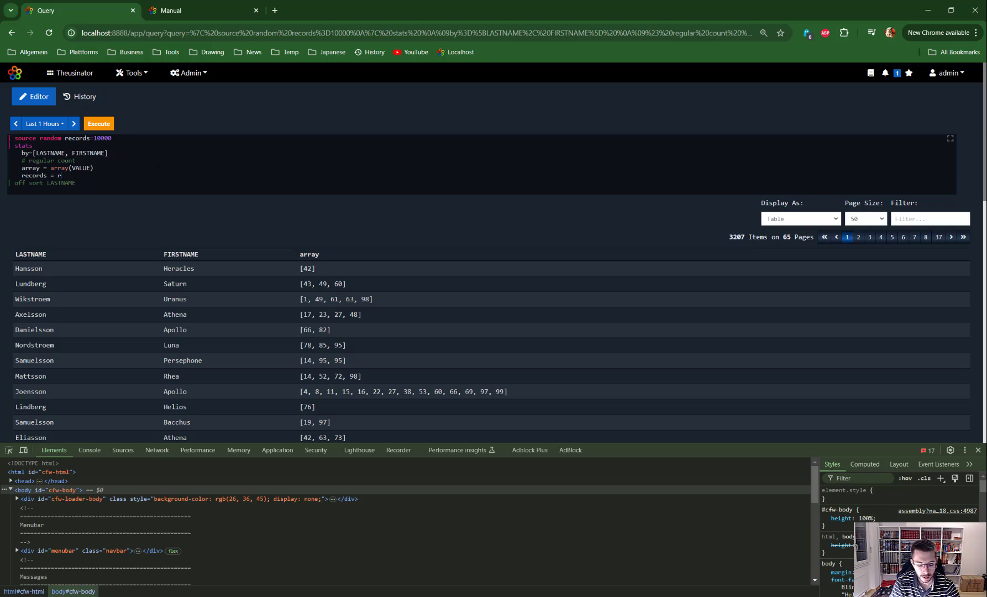
pyautogui.write('ecords')
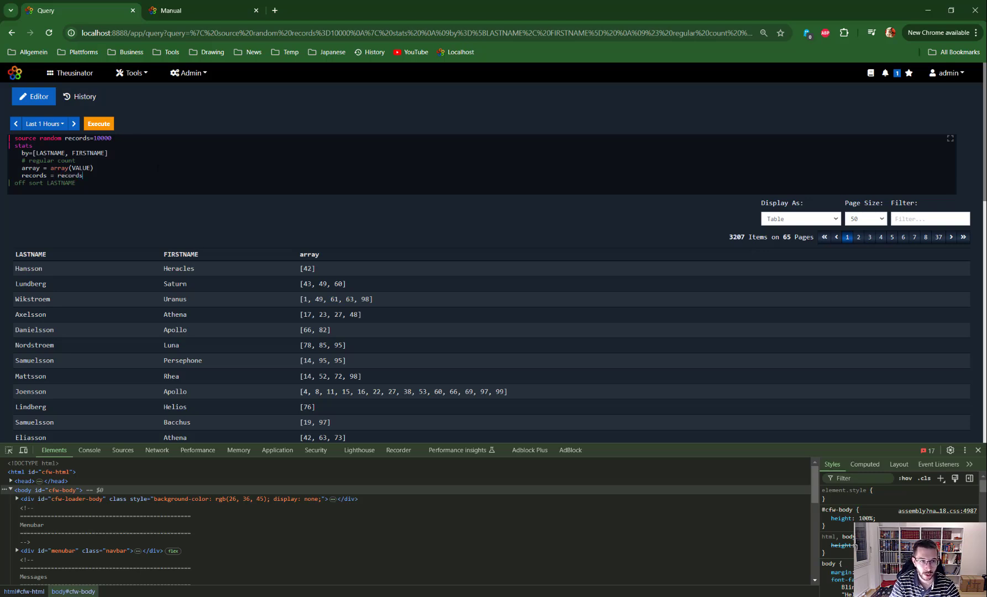
pyautogui.write('()')
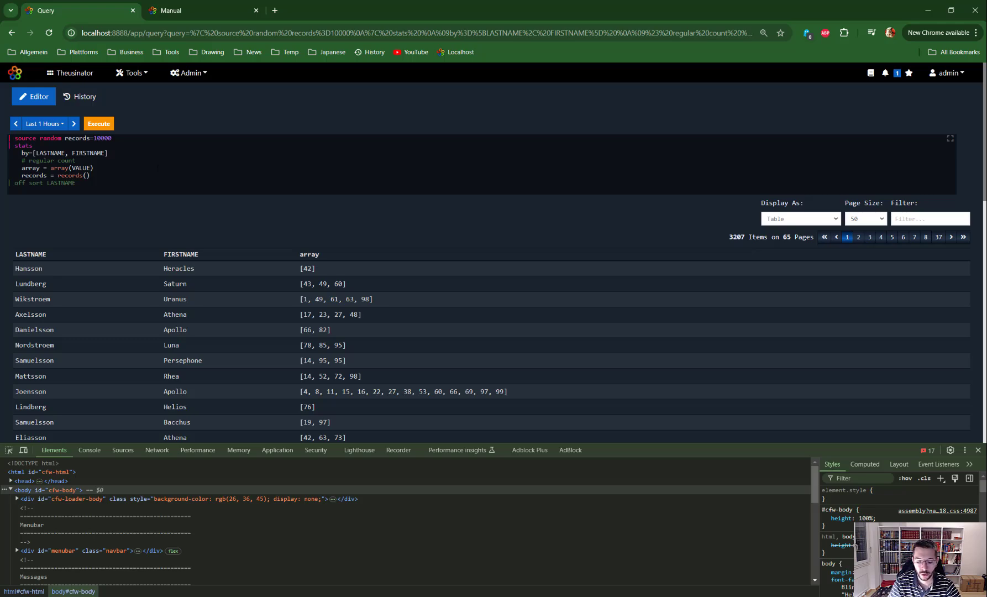
pyautogui.hotkey('ctrl', 'Return')
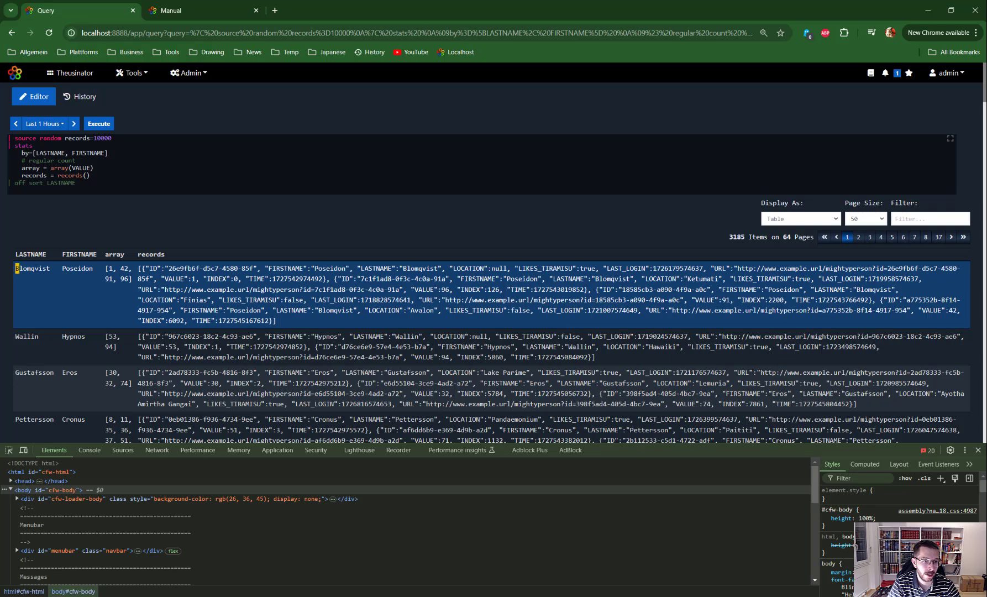
pyautogui.moveTo(15, 269); pyautogui.dragTo(94, 269)
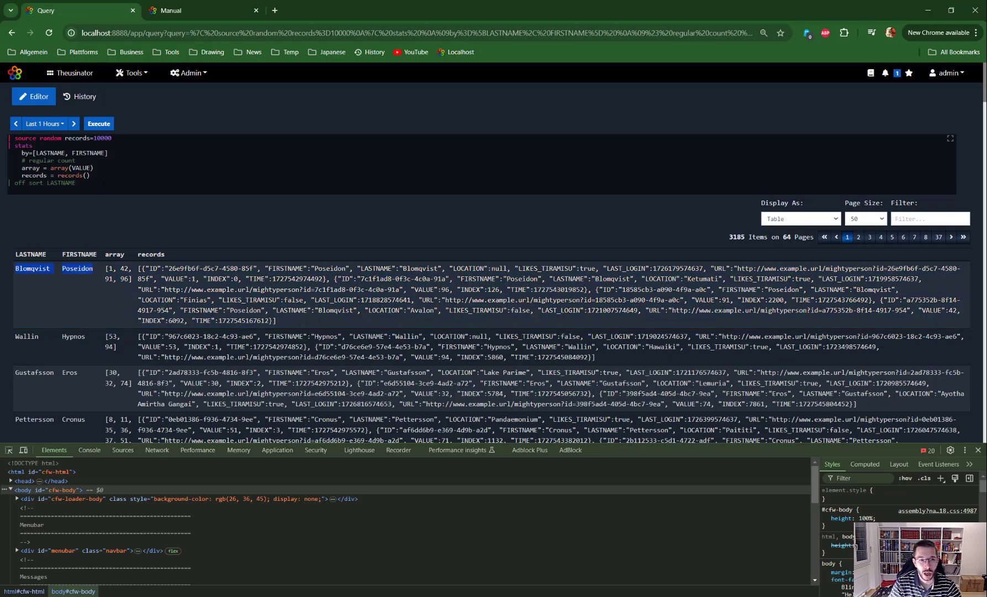
# Step: Add a piped formatdisplay command on a new line after records = records()
pyautogui.click(90, 175)
pyautogui.press('Return')
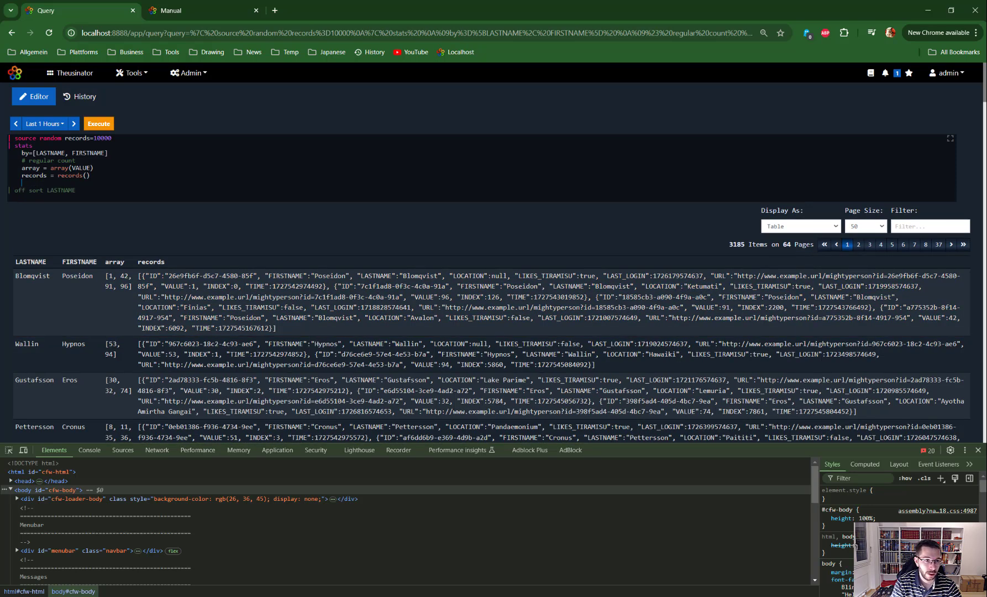
pyautogui.write('| ')
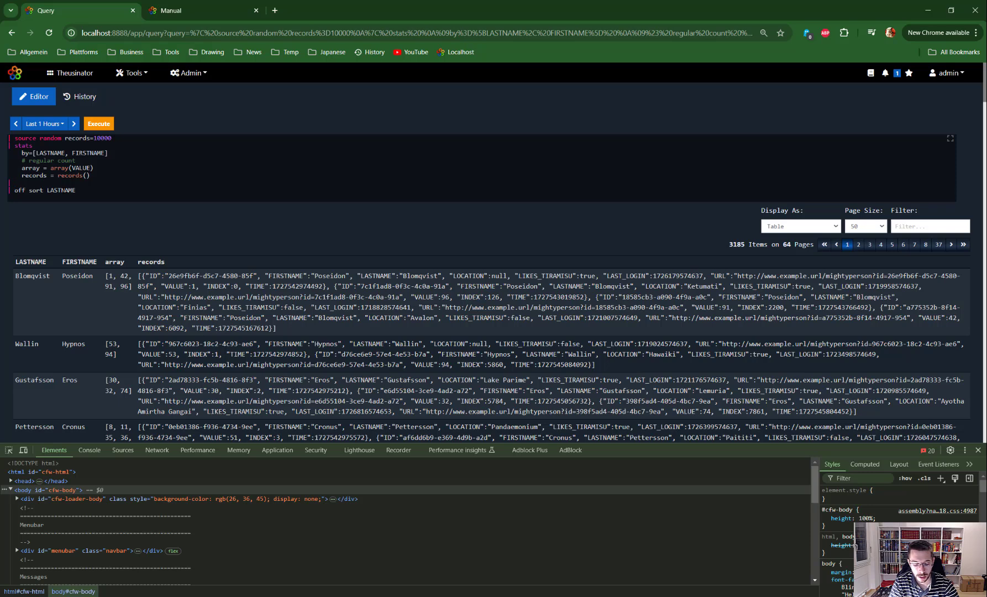
pyautogui.write('forma')
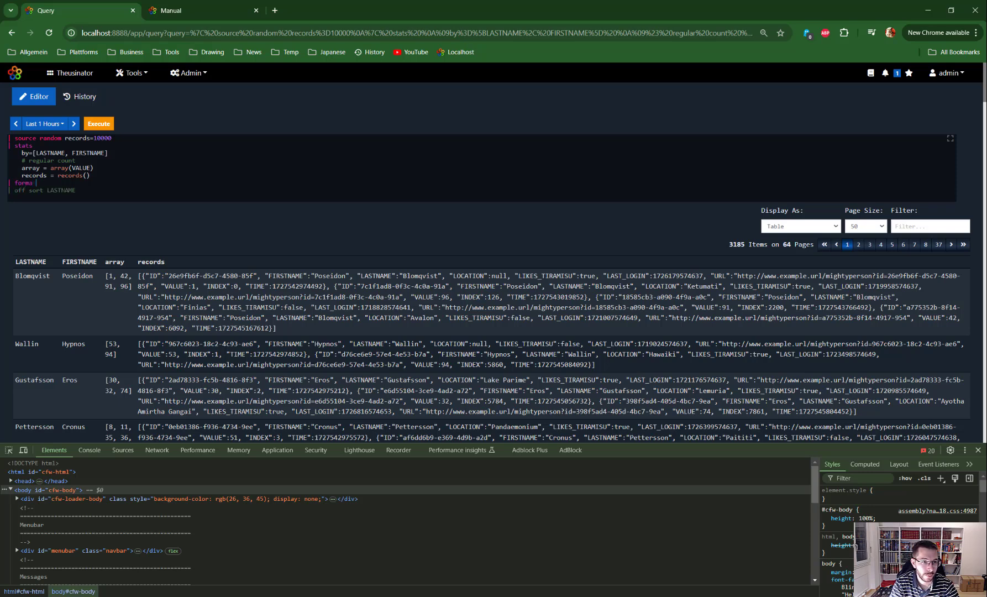
pyautogui.write('tdisplay')
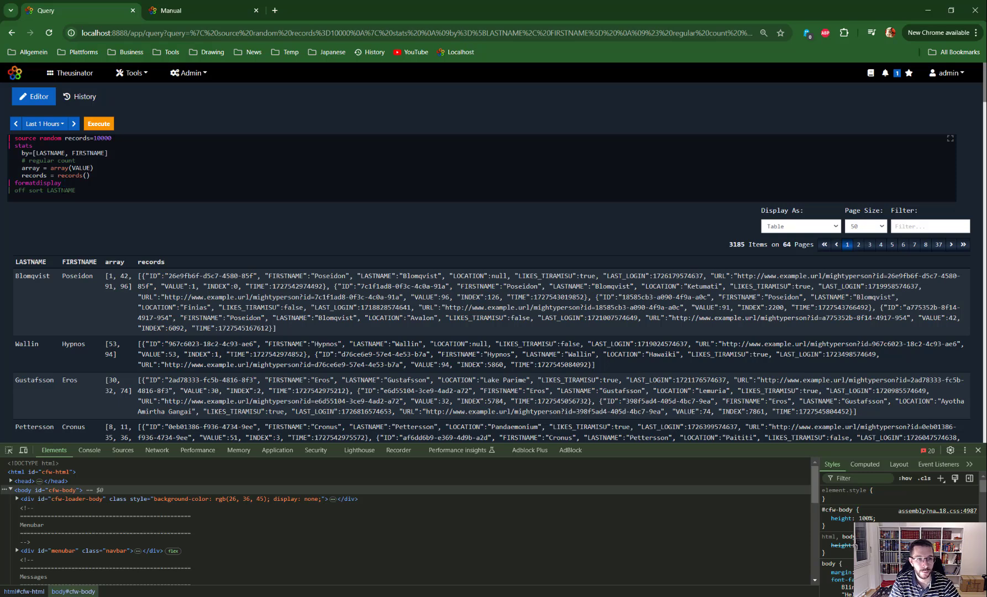
# Step: Replace the formatdisplay and off sort LASTNAME lines with the documentation example's displayfields block, ending at height="100px"
pyautogui.hotkey('ctrl', 'space')
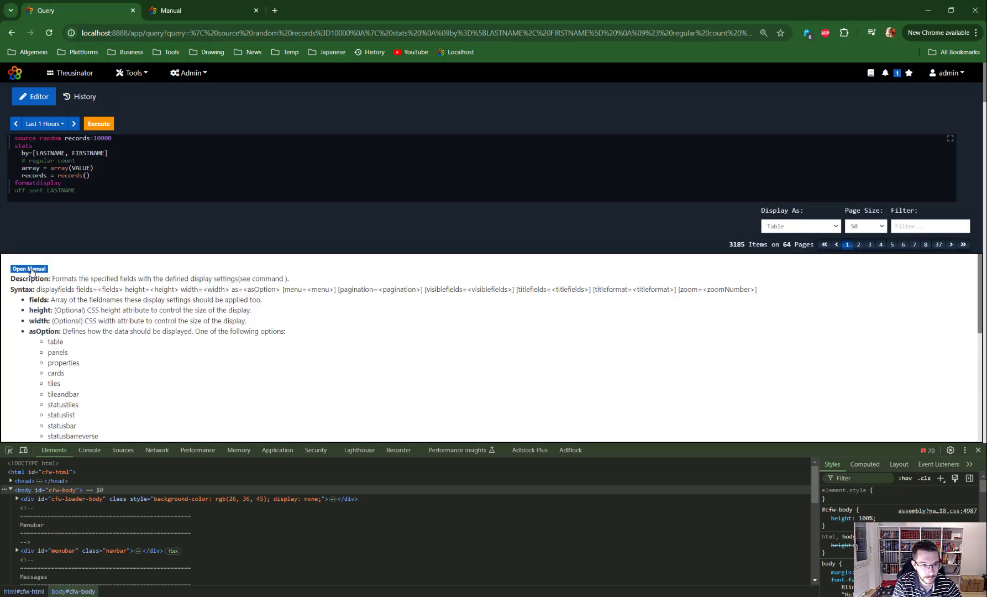
pyautogui.click(29, 269)
pyautogui.scroll(-10, 173, 324)
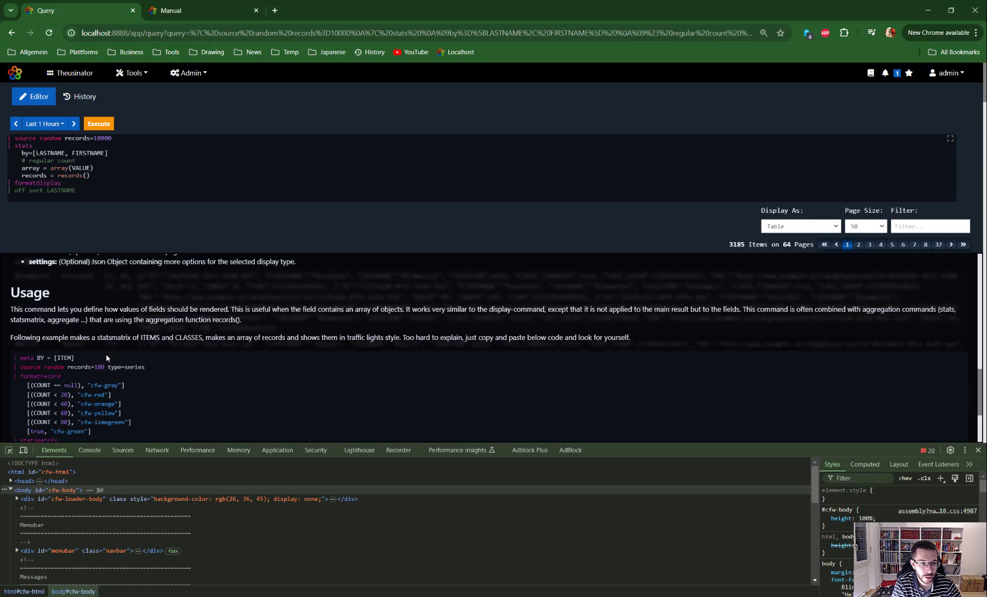
pyautogui.scroll(-3, 106, 353)
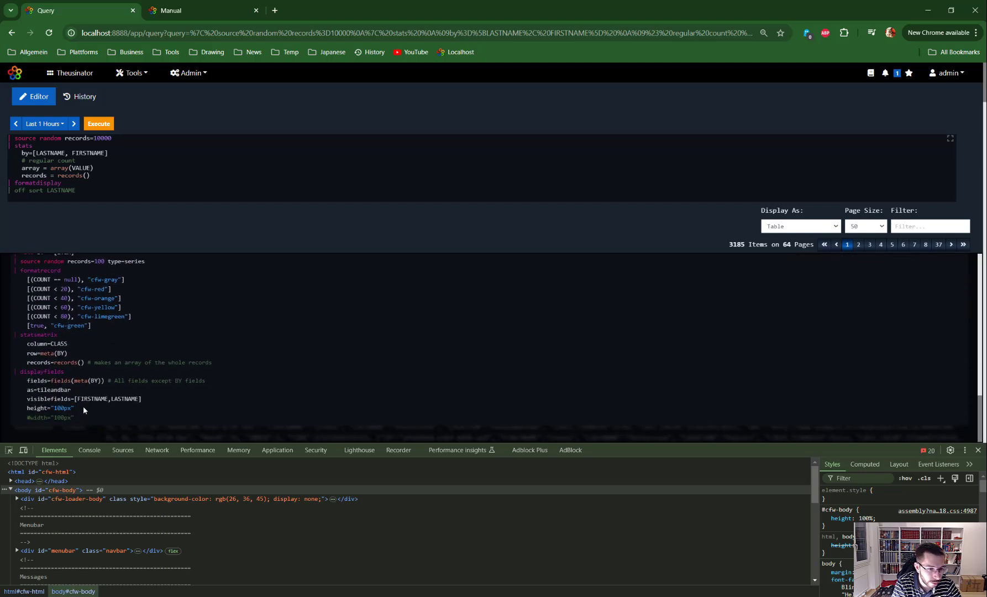
pyautogui.moveTo(83, 409); pyautogui.dragTo(12, 374)
pyautogui.hotkey('ctrl', 'c')
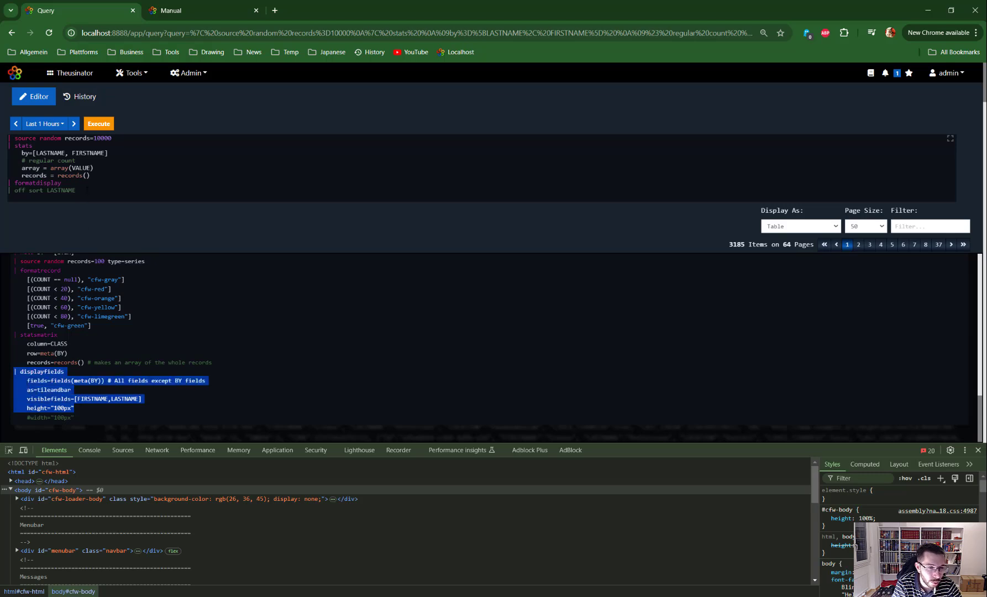
pyautogui.click(87, 190)
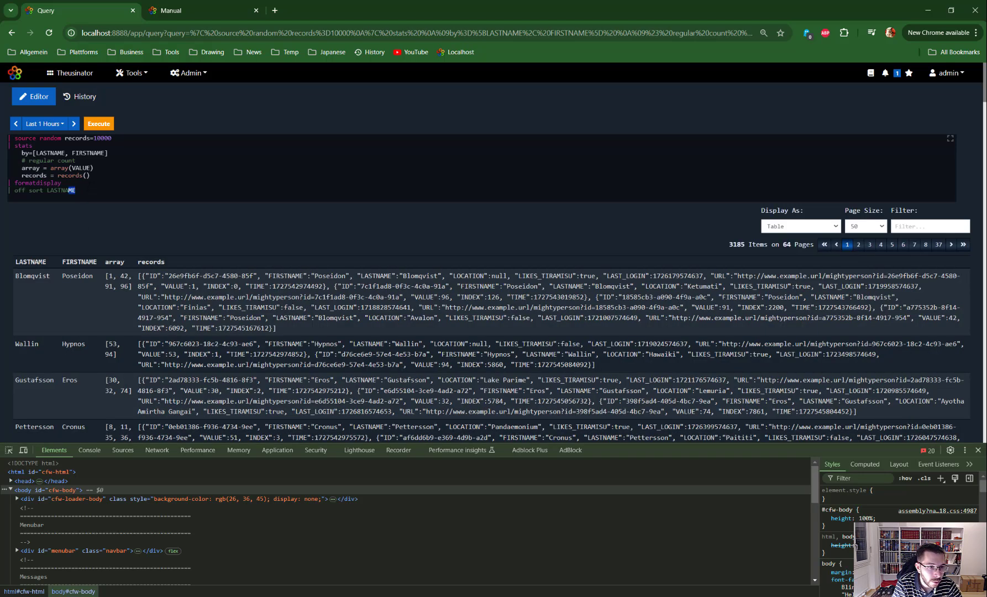
pyautogui.hotkey('shift', 'Up')
pyautogui.hotkey('shift', 'Home')
pyautogui.hotkey('ctrl', 'v')
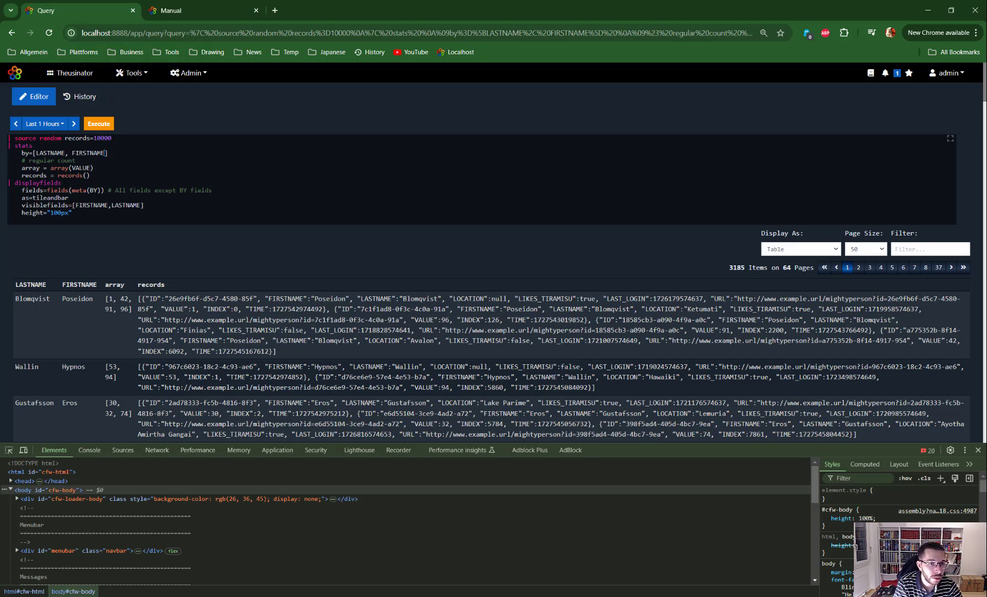
# Step: Replace the fields(meta(BY)) expression in displayfields so that fields=records
pyautogui.moveTo(106, 153); pyautogui.dragTo(43, 154)
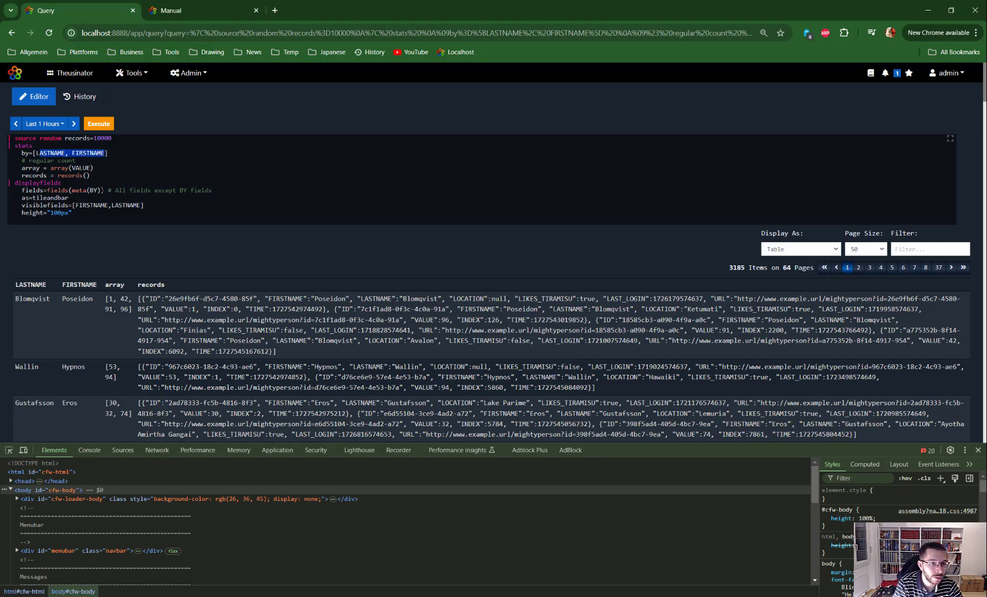
pyautogui.moveTo(102, 190); pyautogui.dragTo(48, 190)
pyautogui.press('BackSpace')
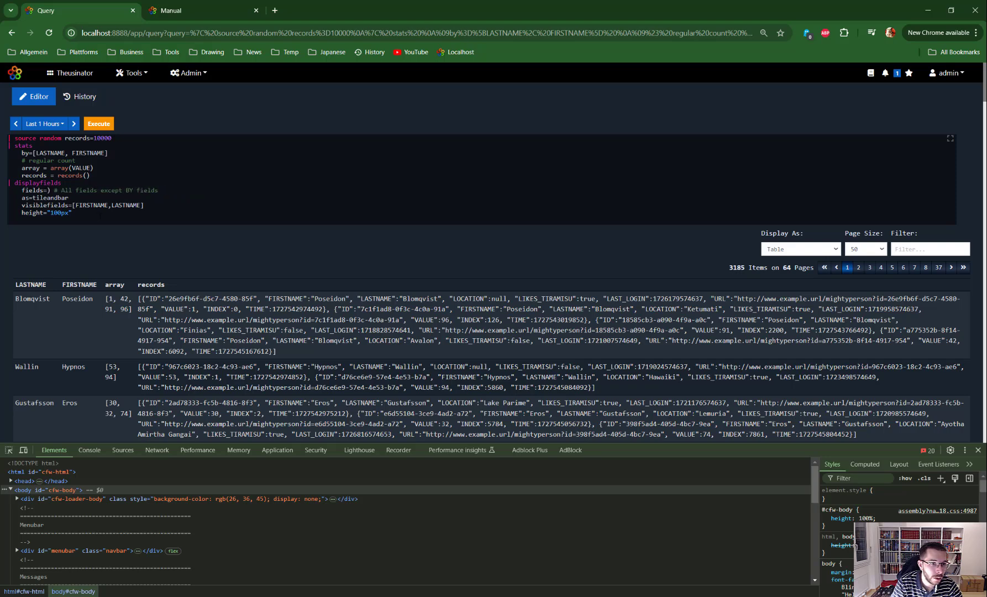
pyautogui.press('Delete')
pyautogui.write('records')
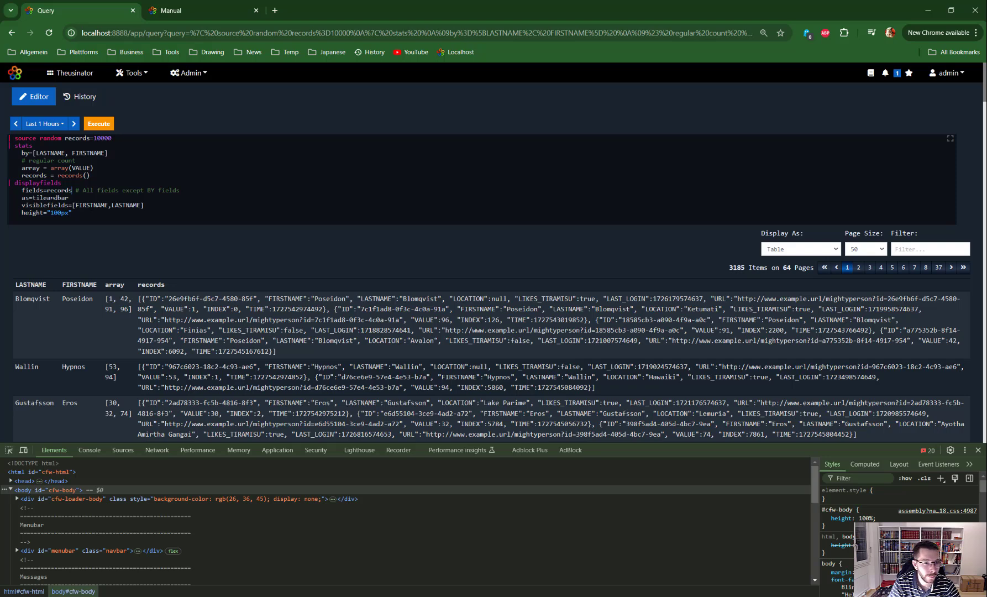
# Step: Set the displayfields option to as=table, run the query and view how the records column is rendered
pyautogui.doubleClick(49, 197)
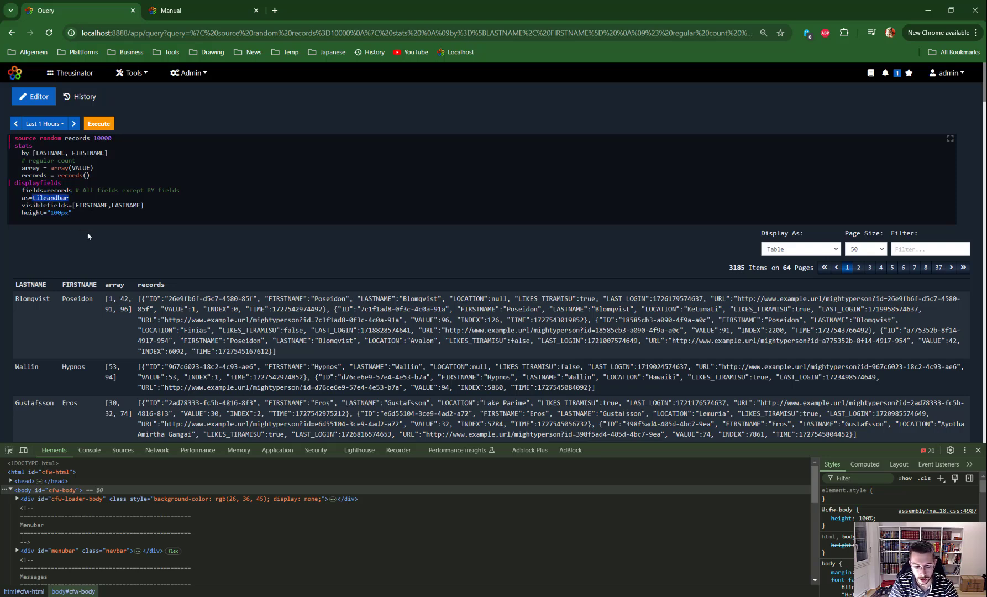
pyautogui.write('table')
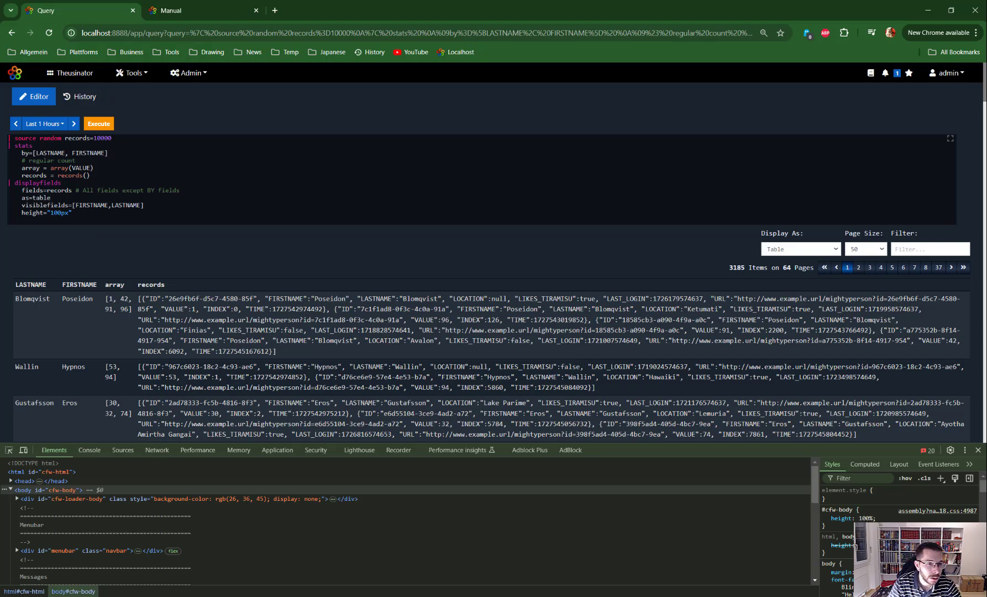
pyautogui.hotkey('ctrl', 'Return')
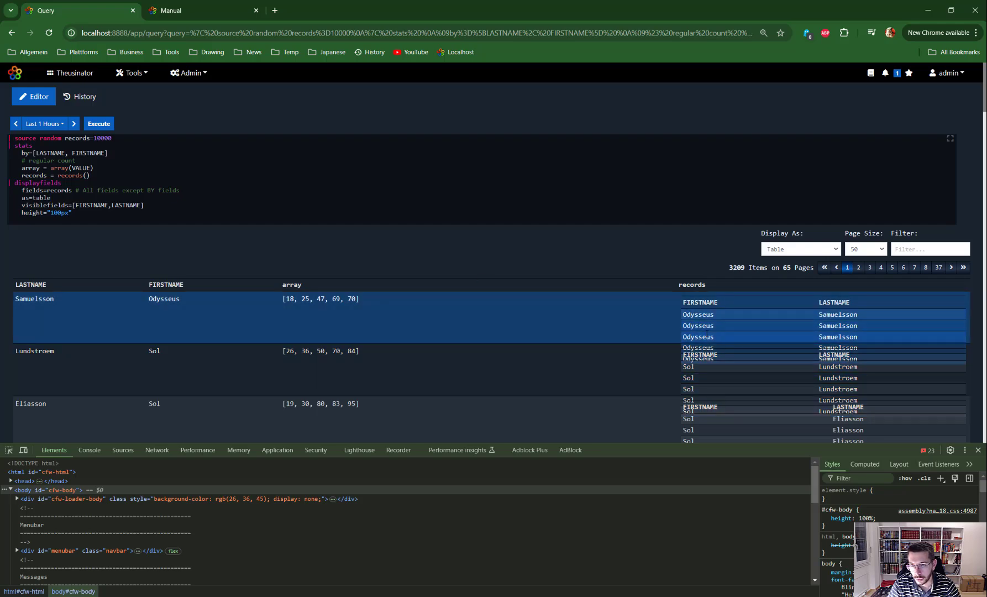
pyautogui.scroll(-3, 956, 319)
pyautogui.scroll(3, 921, 308)
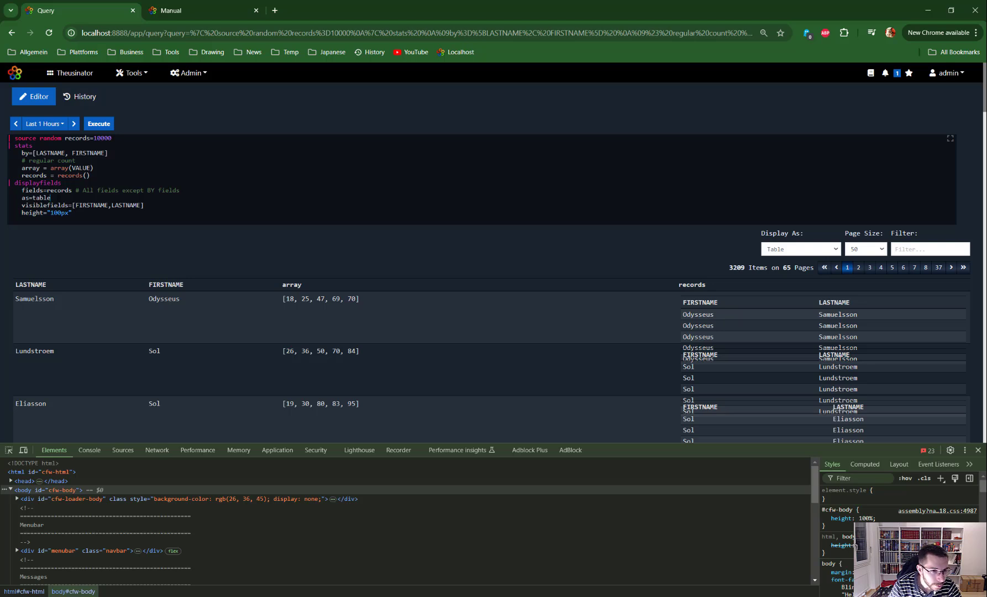
# Step: Clear the displayfields as value, set the height to "200px" and run the query
pyautogui.hotkey('shift', 'Left')
pyautogui.hotkey('shift', 'Left')
pyautogui.hotkey('shift', 'Left')
pyautogui.hotkey('shift', 'Left')
pyautogui.hotkey('shift', 'Left')
pyautogui.press('BackSpace')
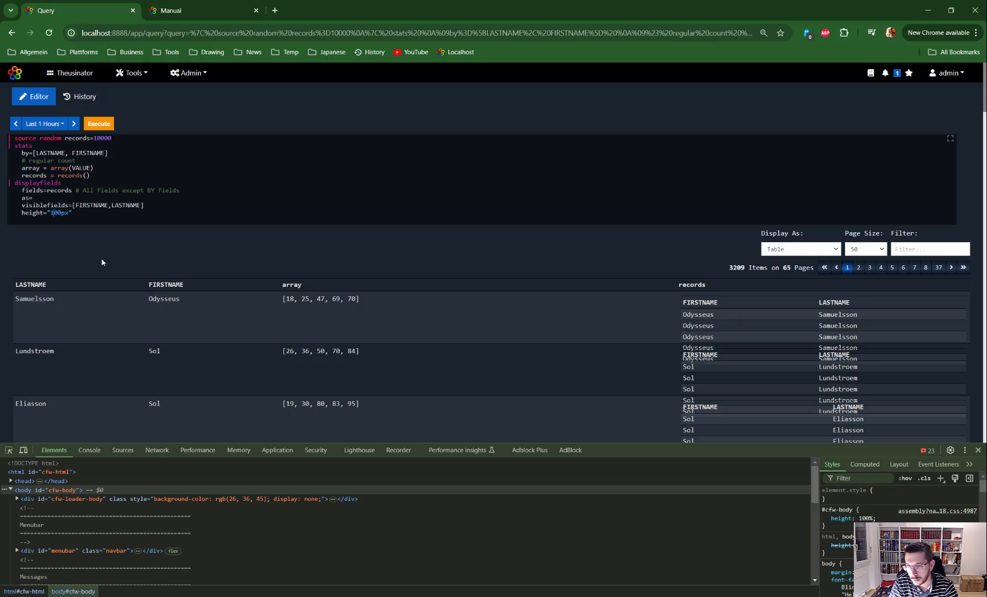
pyautogui.press('BackSpace')
pyautogui.write('2')
pyautogui.hotkey('ctrl', 'Return')
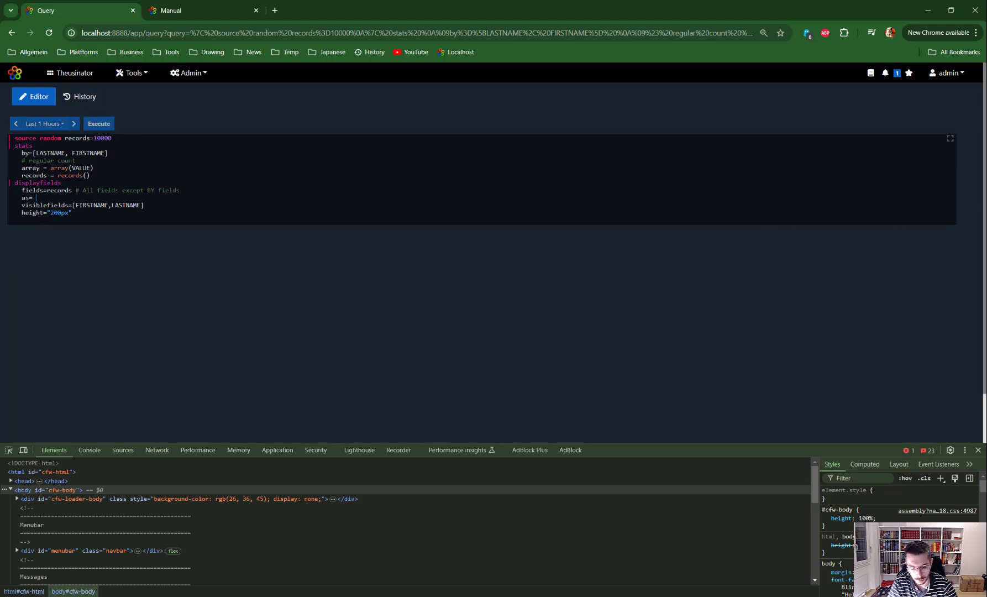
# Step: Enter table as the value of the displayfields as option
pyautogui.write('talbe')
pyautogui.press('BackSpace')
pyautogui.press('BackSpace')
pyautogui.press('BackSpace')
pyautogui.write('ble')
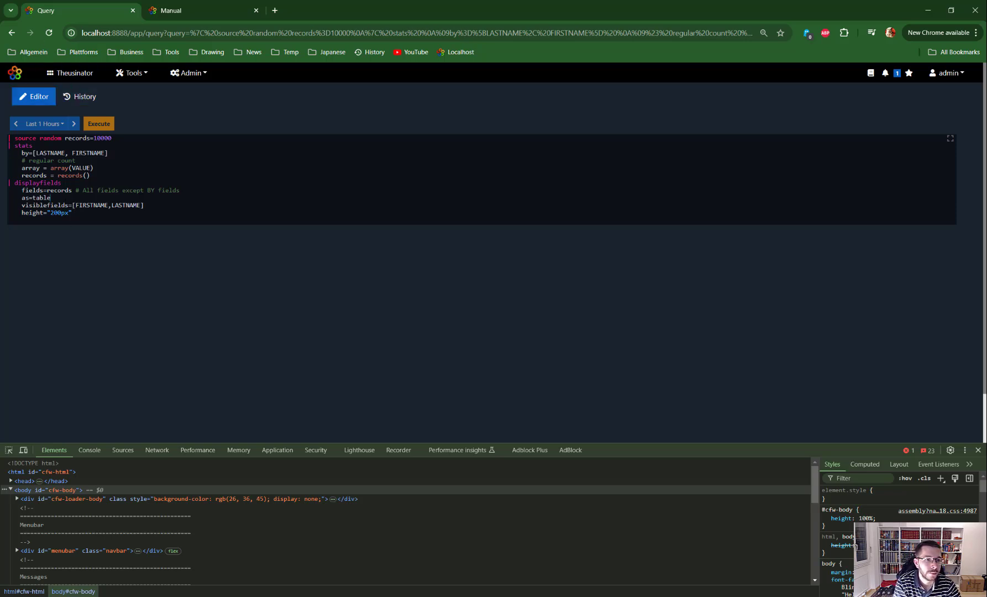
# Step: Copy the whole query, reload the page, replace the reloaded query with the copy, run it and review the record tables
pyautogui.moveTo(75, 213); pyautogui.dragTo(41, 109)
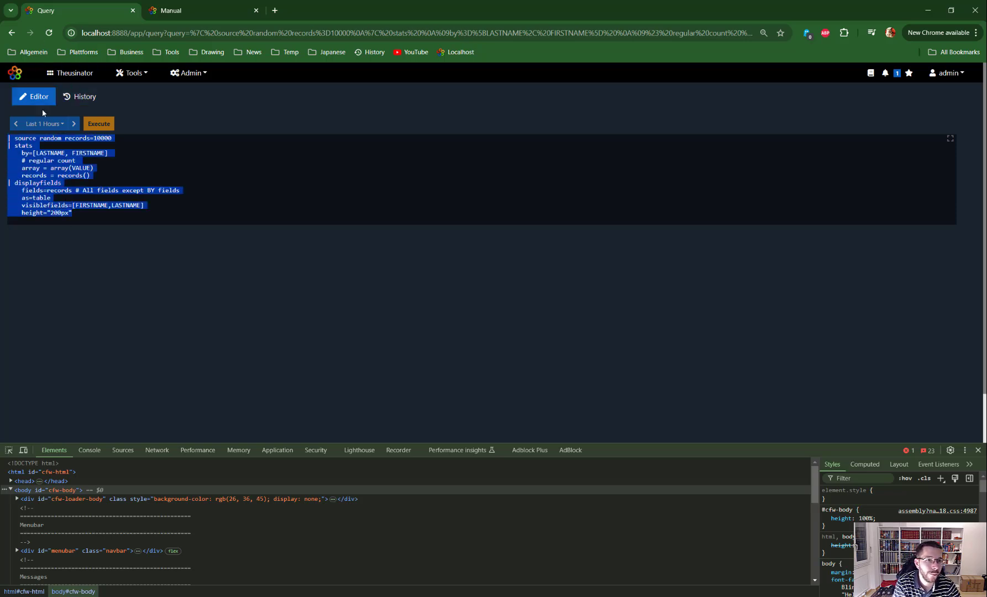
pyautogui.click(49, 33)
pyautogui.moveTo(74, 214); pyautogui.dragTo(7, 144)
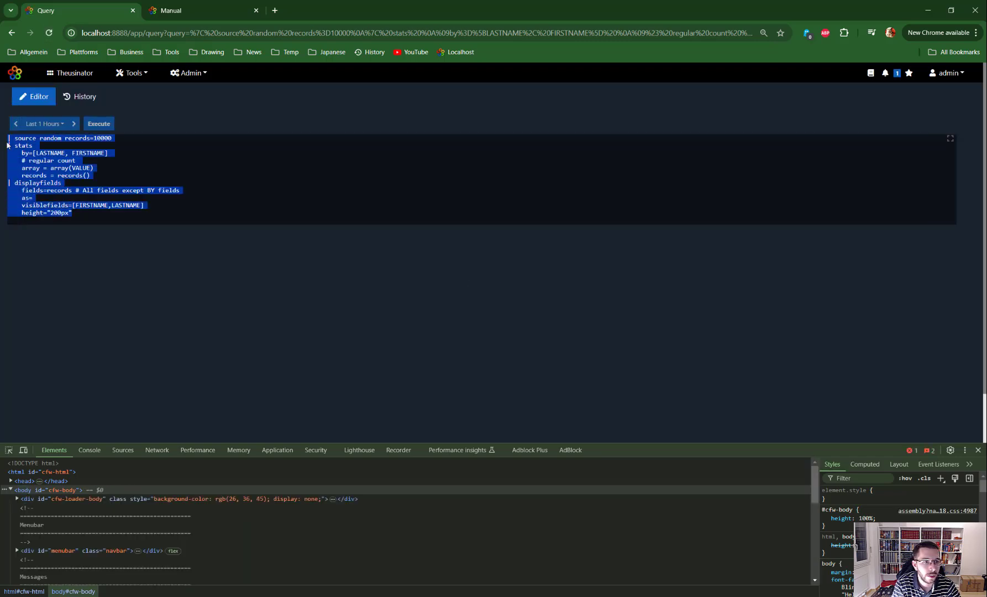
pyautogui.click(96, 123)
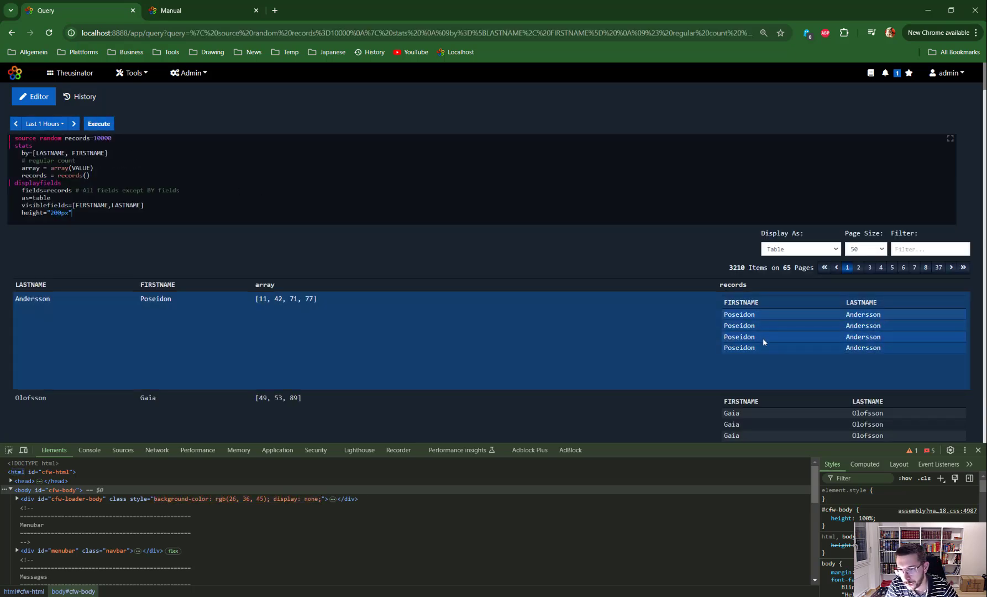
pyautogui.scroll(-2, 763, 338)
pyautogui.scroll(-2, 812, 334)
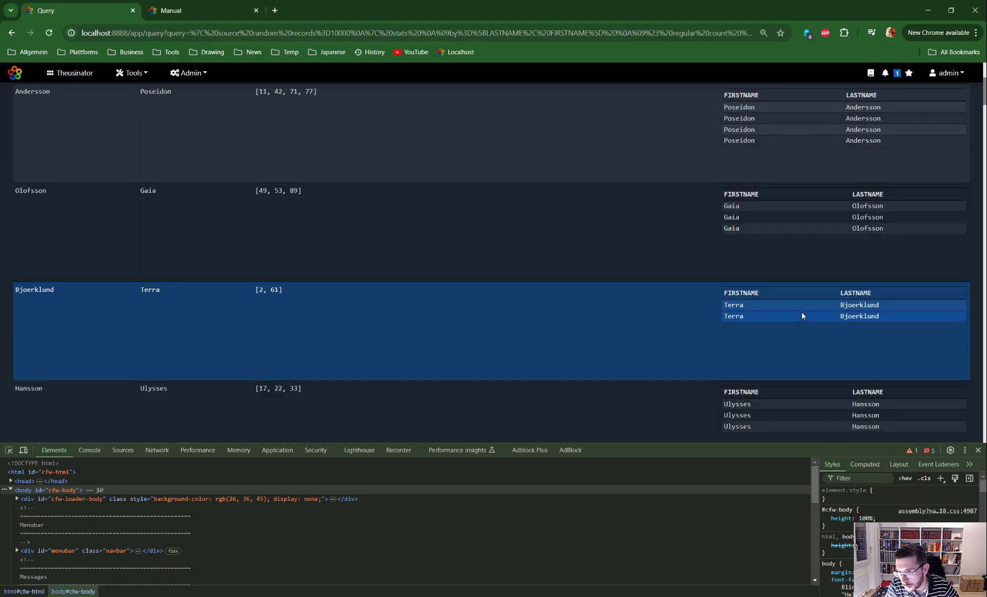
pyautogui.scroll(4, 791, 311)
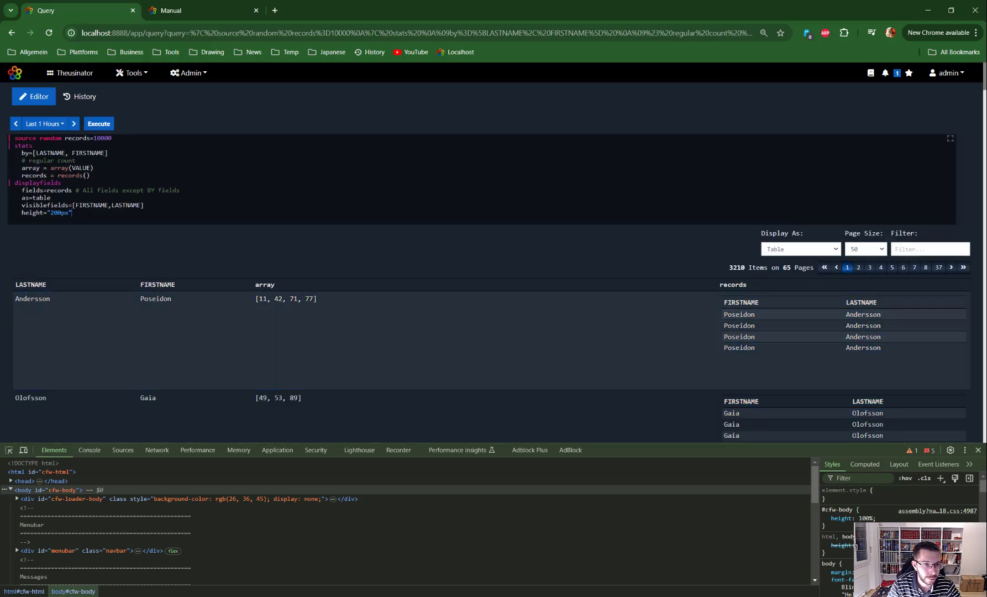
# Step: Add a formatrecord command below the source line, using the ready-made VALUE thresholds of 20, 40, 60 and 80 from cfw-green to cfw-red
pyautogui.doubleClick(42, 197)
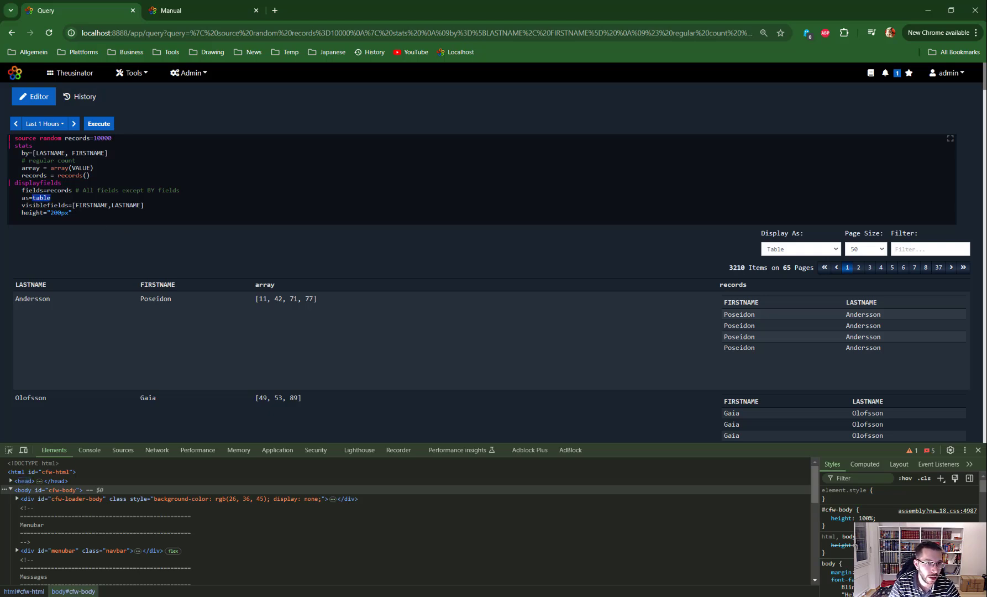
pyautogui.click(171, 139)
pyautogui.press('Return')
pyautogui.write('| for')
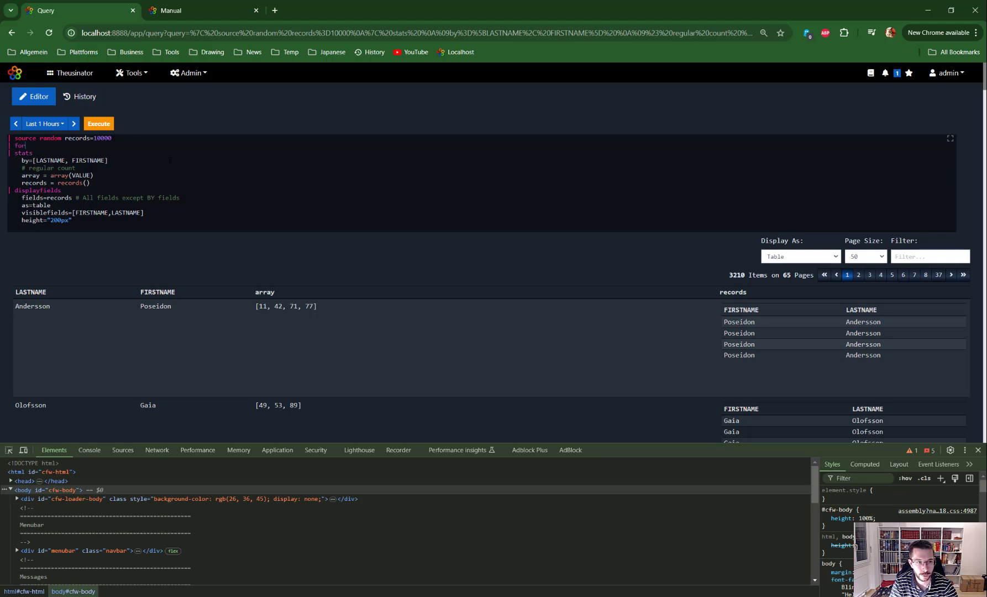
pyautogui.write('matrecord')
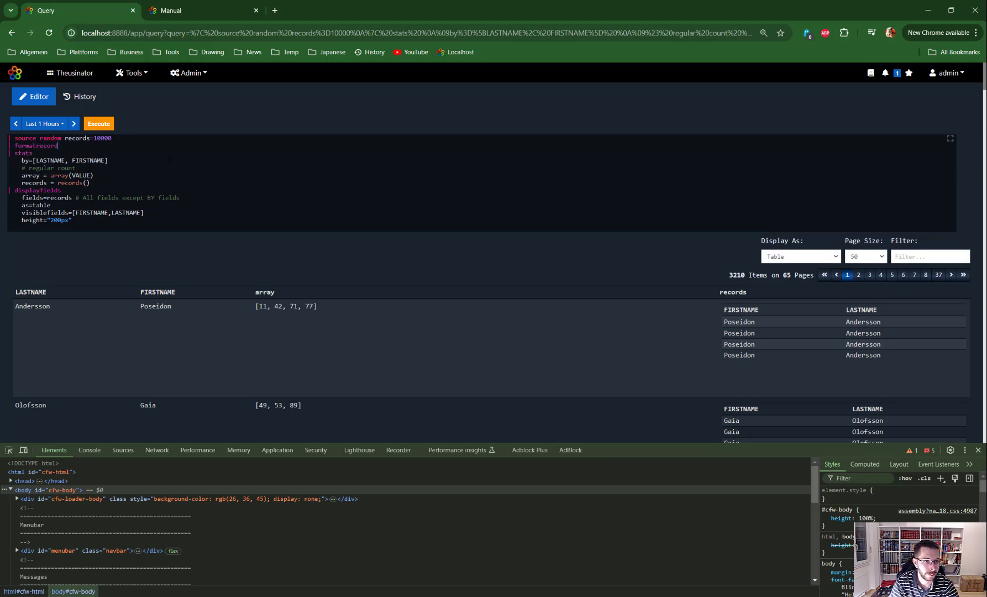
pyautogui.press('Return')
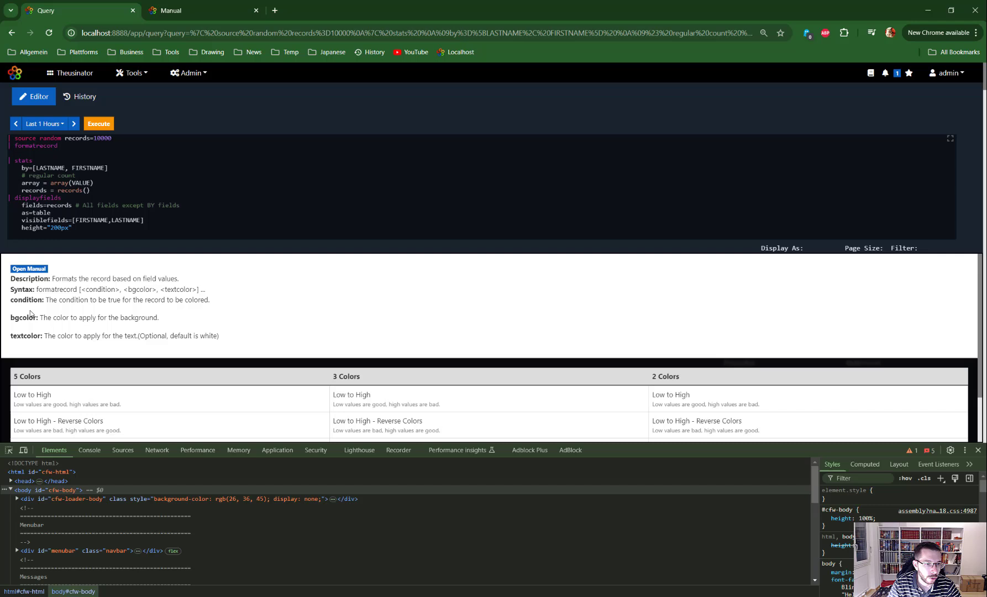
pyautogui.click(47, 401)
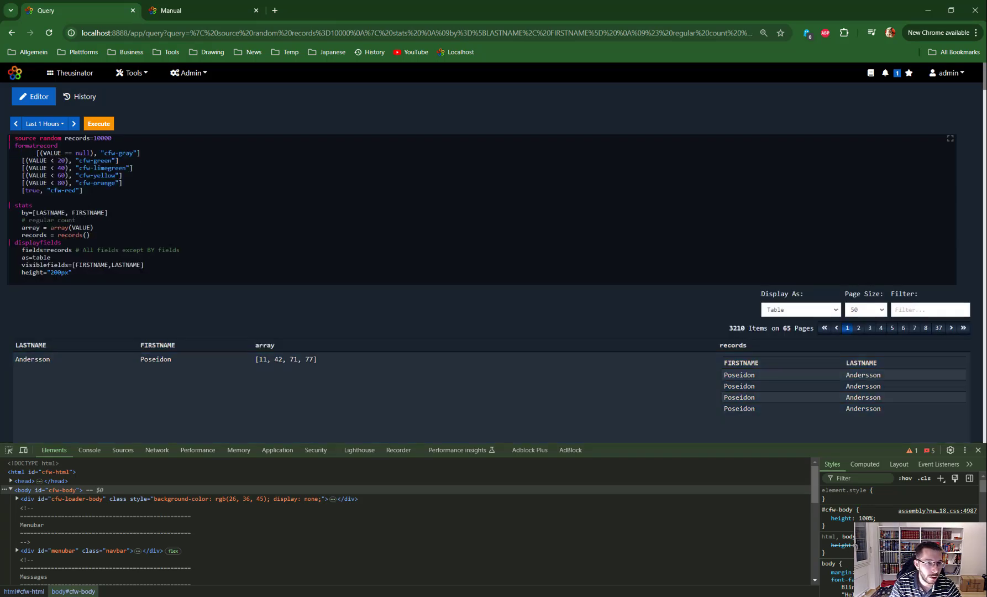
pyautogui.press('BackSpace')
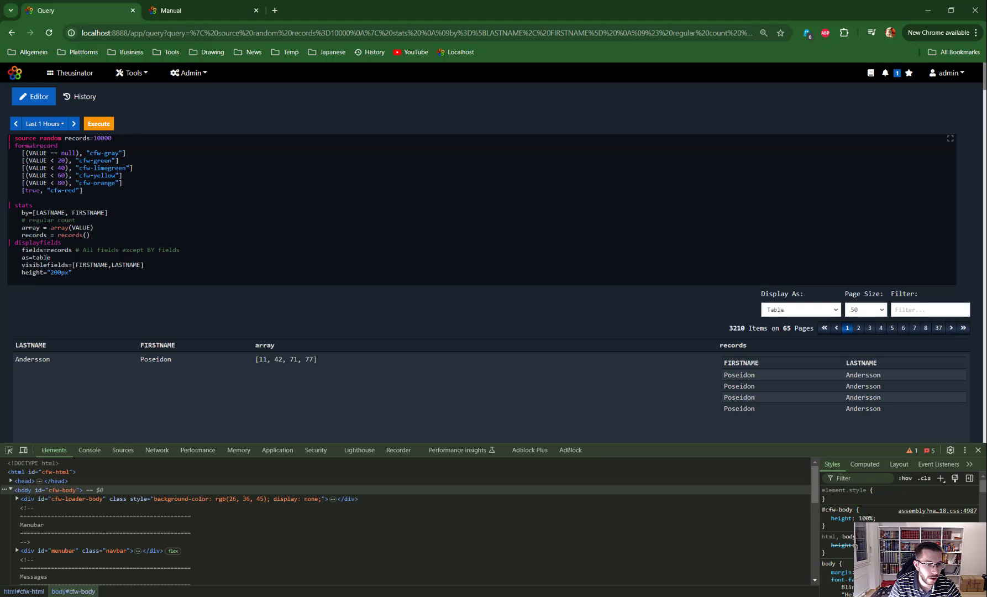
# Step: Set the displayfields option to as=statusmap, run the query and view the colored record tiles
pyautogui.doubleClick(42, 258)
pyautogui.write('stat')
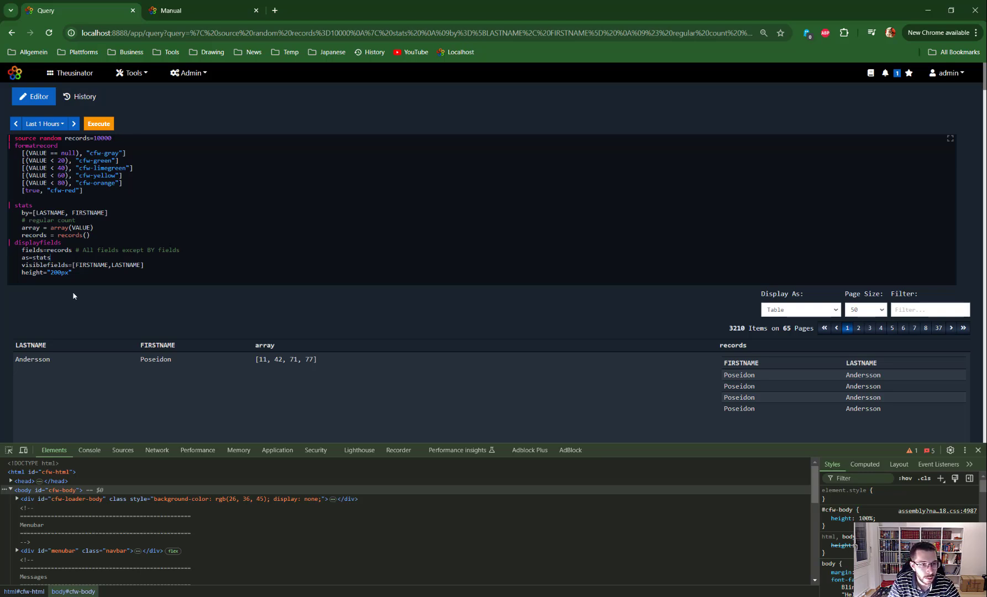
pyautogui.write('s')
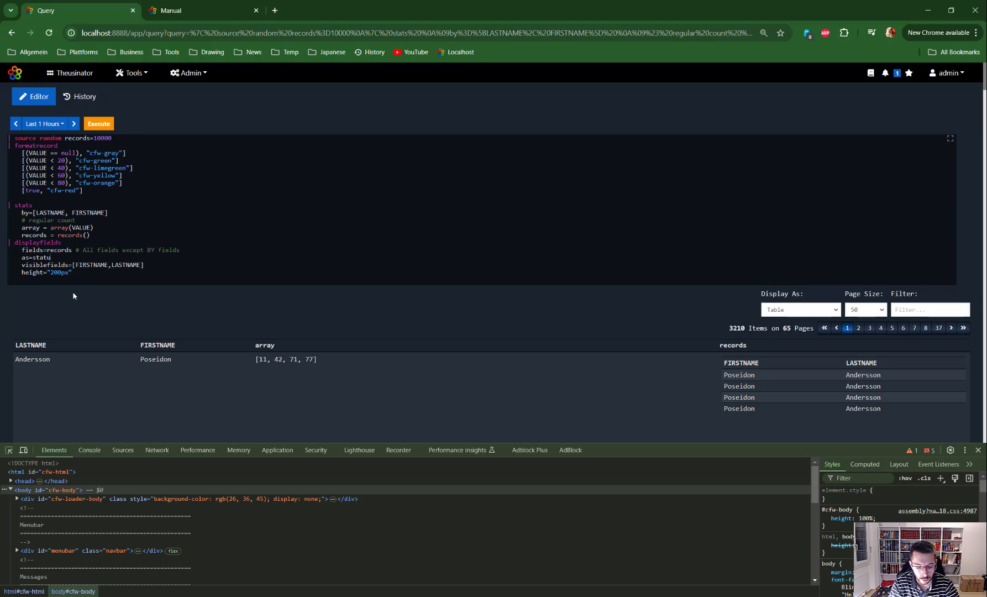
pyautogui.write('usmap')
pyautogui.hotkey('ctrl', 'Return')
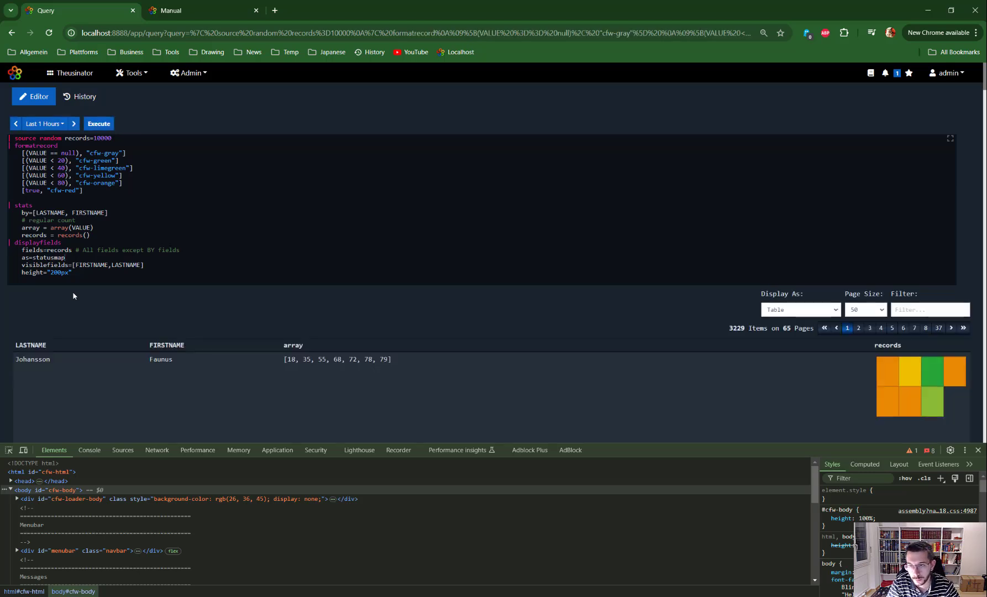
pyautogui.scroll(-3, 920, 284)
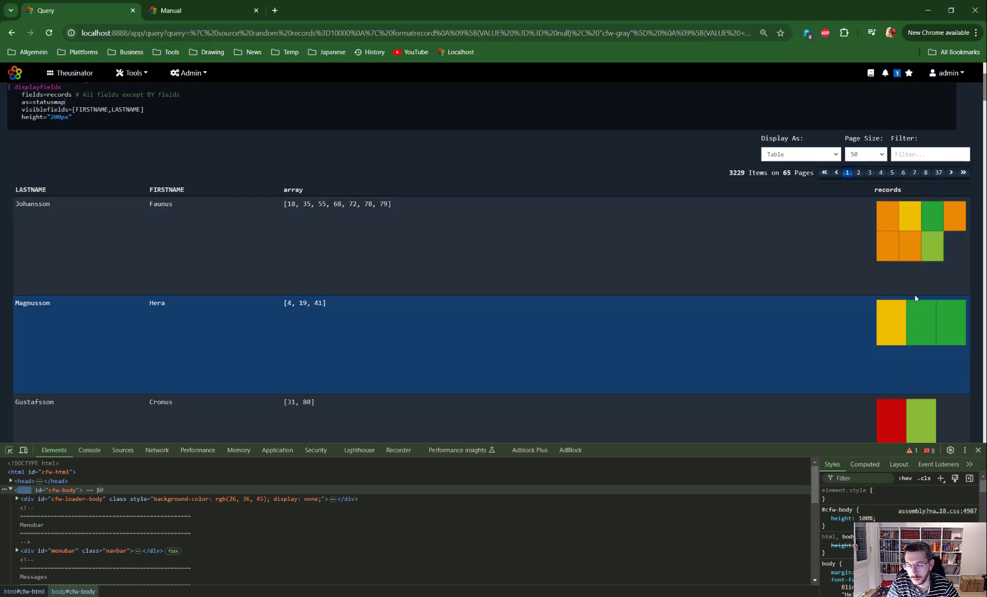
pyautogui.scroll(3, 687, 262)
# Step: Remove FIRSTNAME from the stats grouping so it reads by=[LASTNAME], run the query and review the status maps per last name
pyautogui.hotkey('ctrl', 'shift', 'Left')
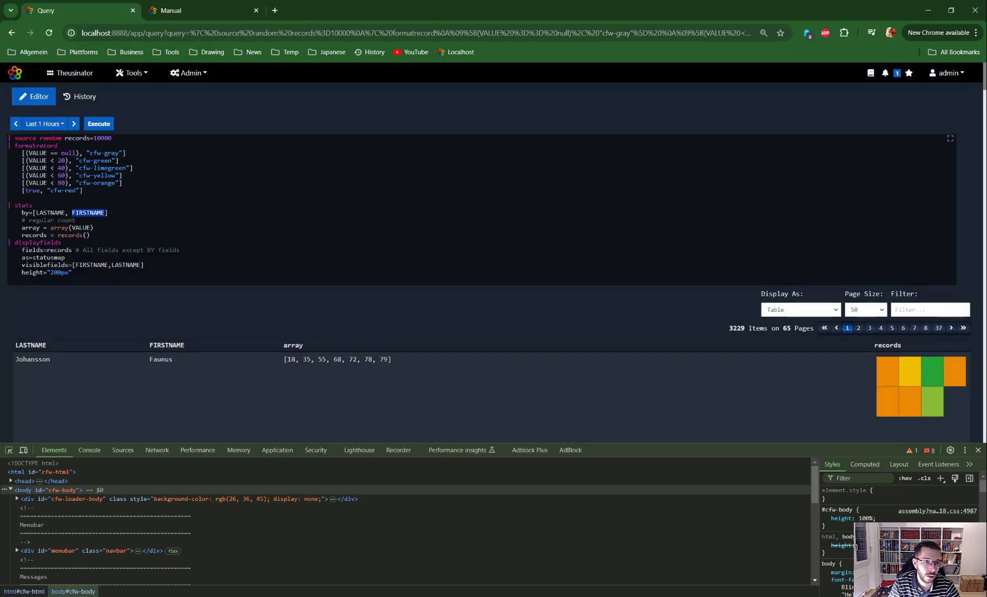
pyautogui.press('BackSpace')
pyautogui.press('BackSpace')
pyautogui.press('BackSpace')
pyautogui.hotkey('ctrl', 'Return')
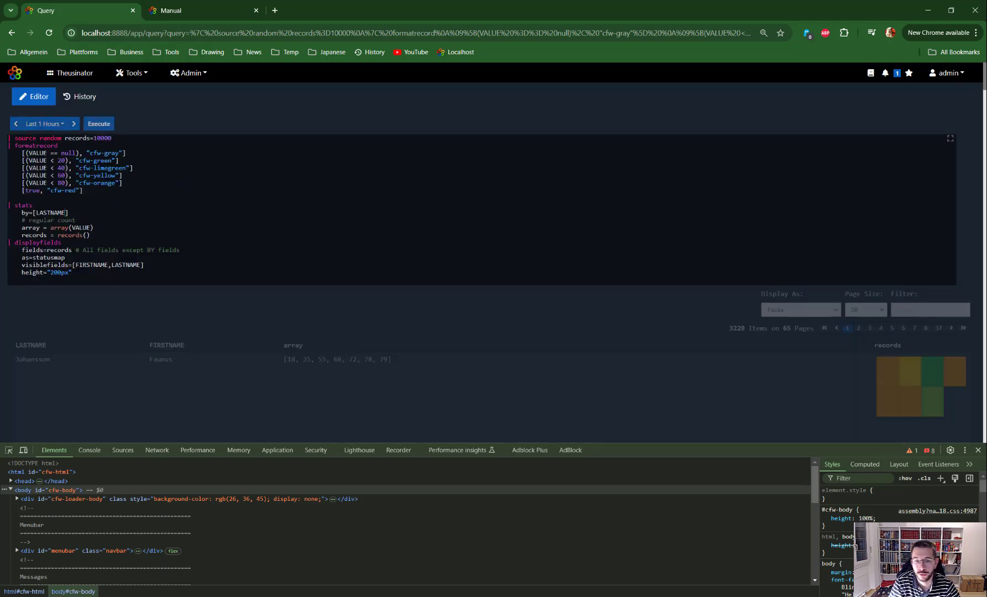
pyautogui.scroll(-3, 909, 289)
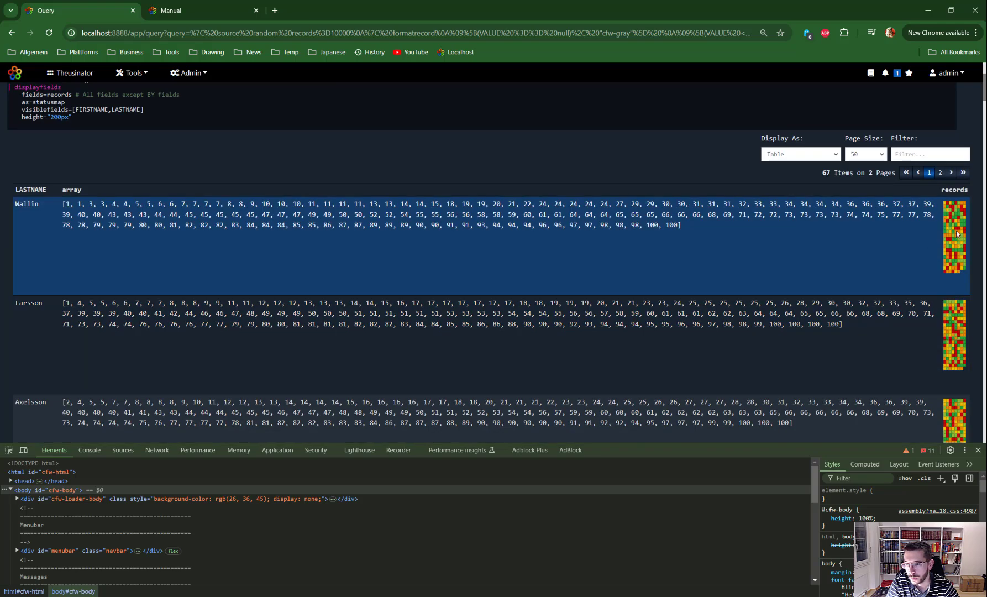
pyautogui.scroll(2, 909, 249)
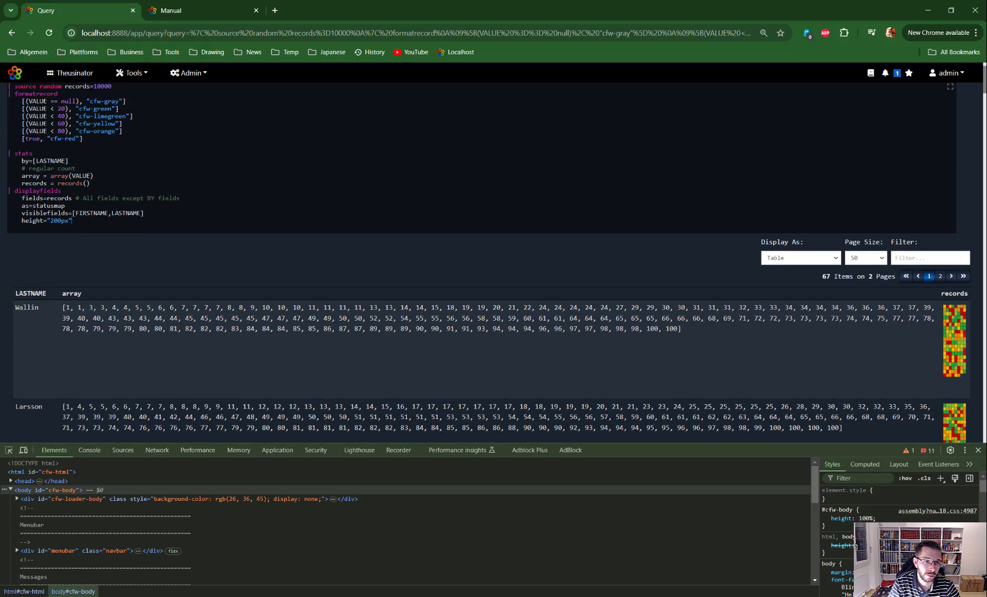
# Step: Add a width="50%" option below the height in the displayfields command and run the query
pyautogui.press('Return')
pyautogui.write('widht=')
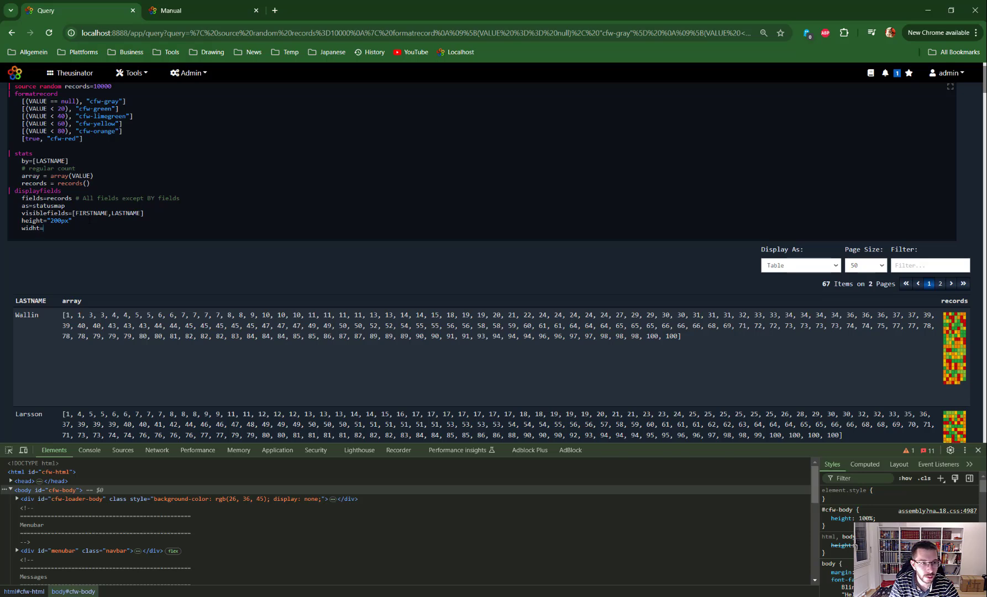
pyautogui.press('BackSpace')
pyautogui.press('BackSpace')
pyautogui.press('BackSpace')
pyautogui.write('th')
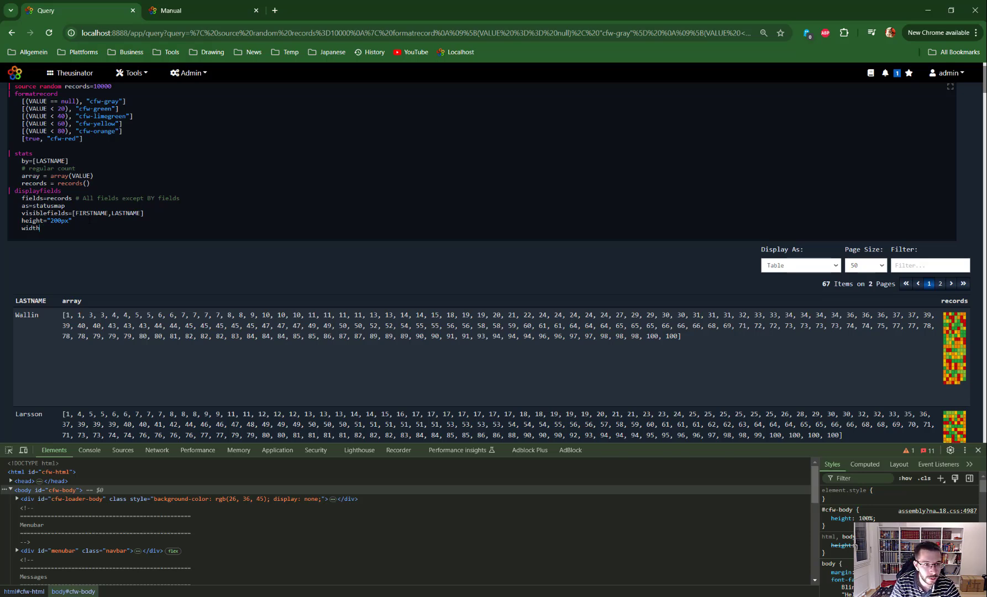
pyautogui.write('="')
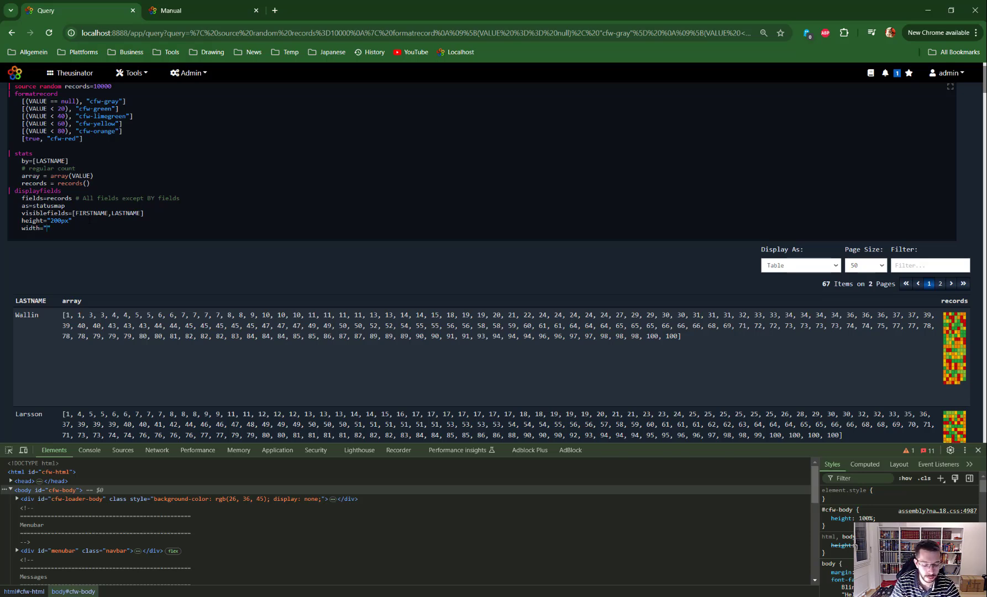
pyautogui.write('50')
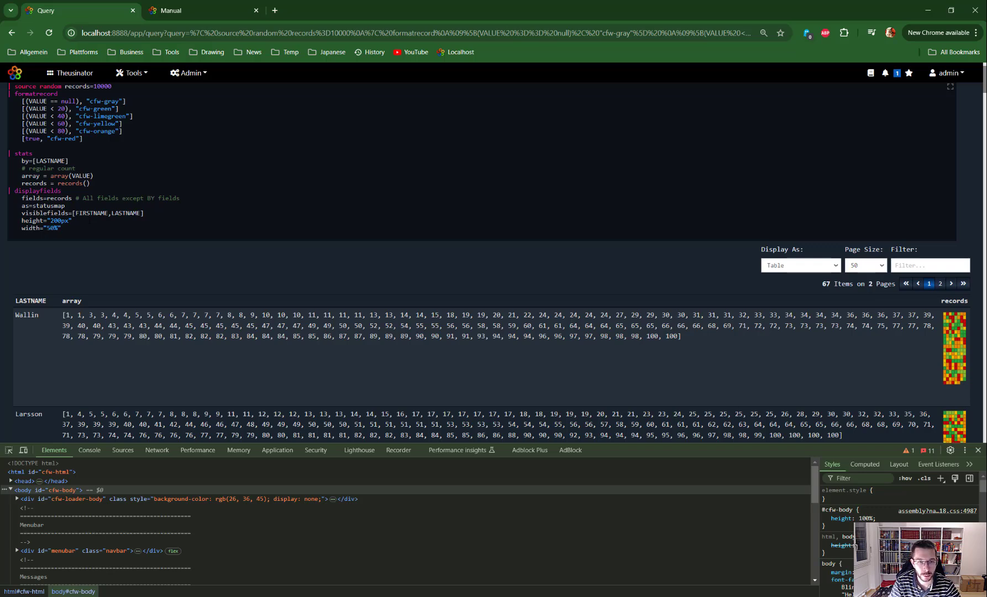
pyautogui.hotkey('ctrl', 'Return')
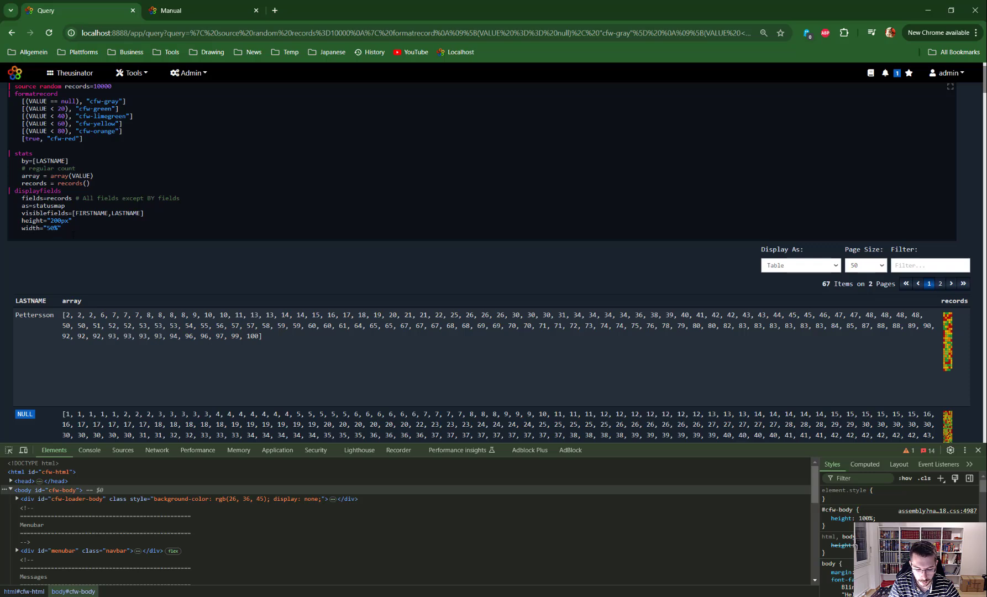
# Step: Change the displayfields width to 500px, run the query and review the status maps in the records column
pyautogui.press('BackSpace')
pyautogui.write('0px')
pyautogui.hotkey('ctrl', 'Return')
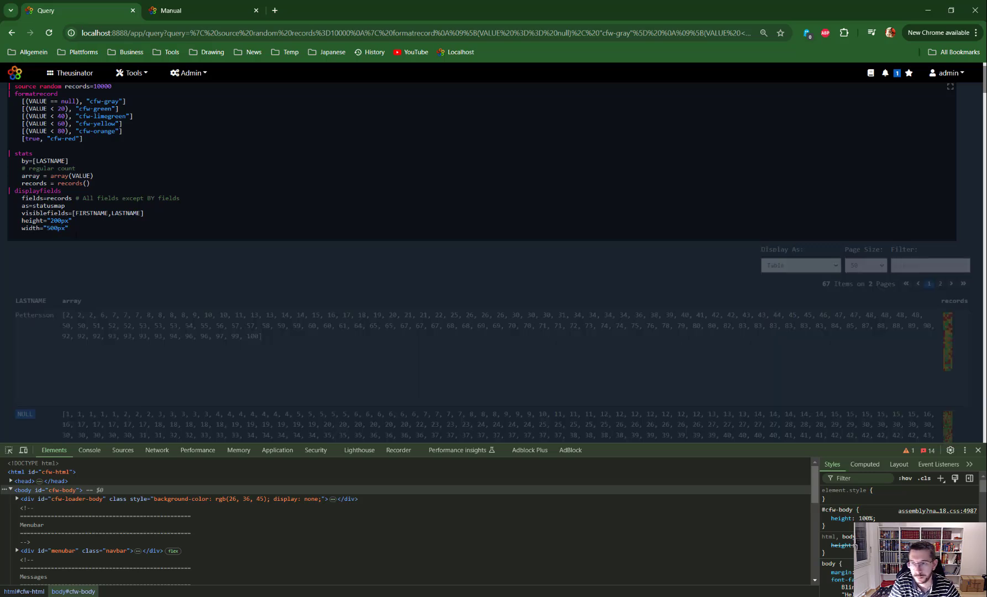
pyautogui.scroll(-3, 186, 221)
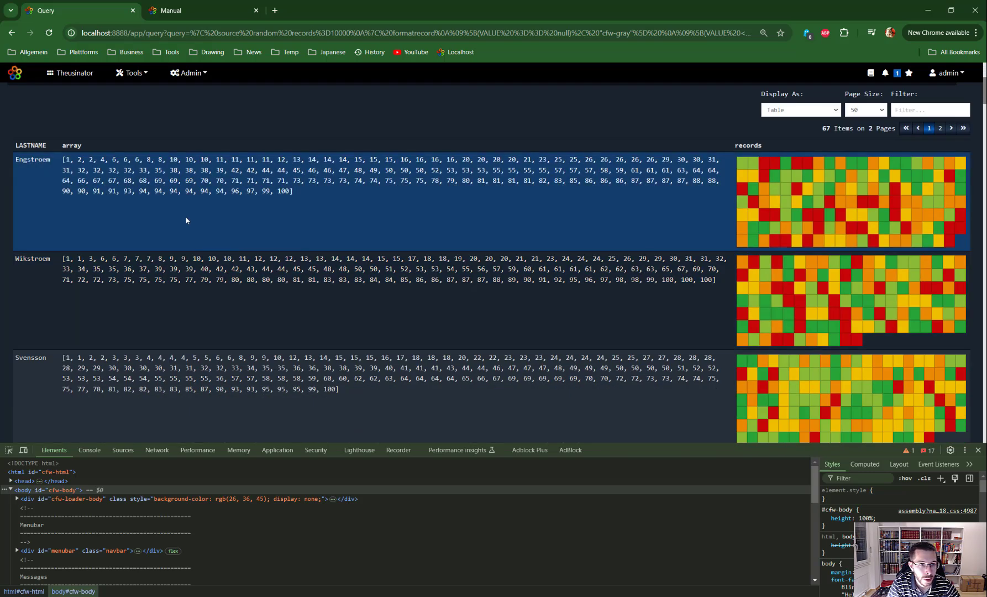
pyautogui.scroll(-1, 497, 215)
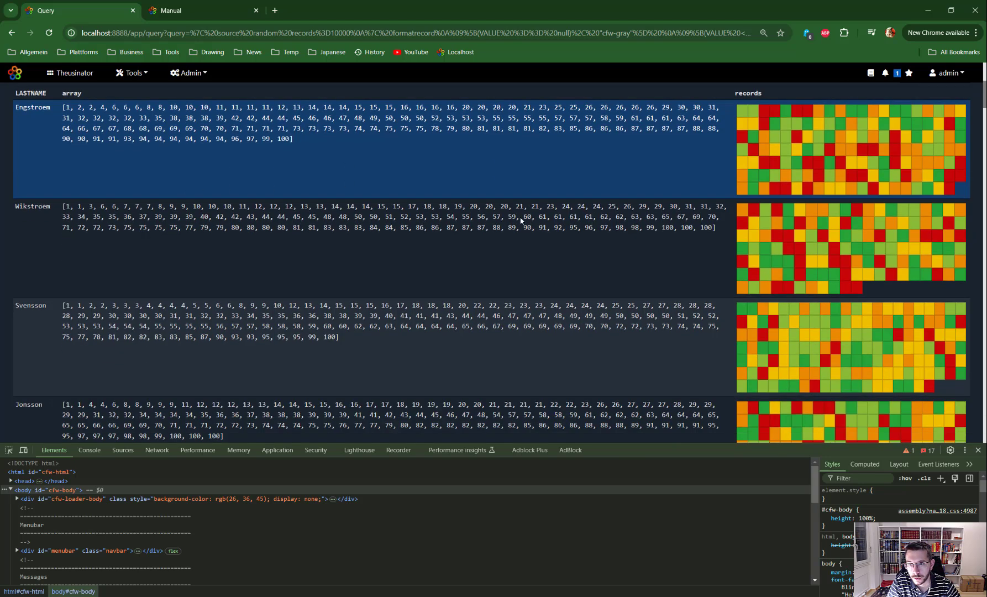
pyautogui.scroll(5, 522, 213)
pyautogui.scroll(-3, 522, 214)
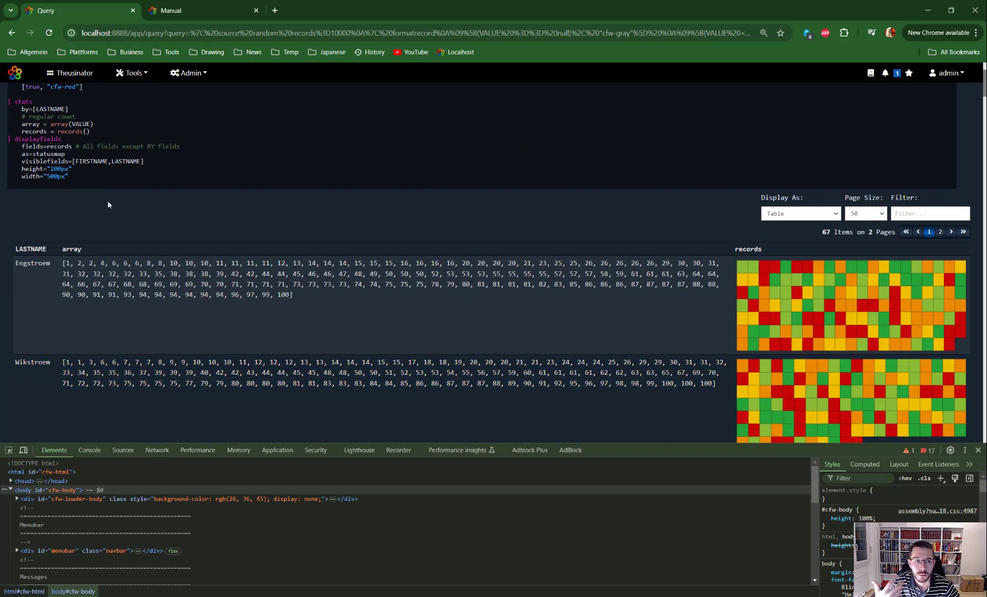
# Step: Highlight the displayfields command, the records = records() line and the stats command one after another in the query
pyautogui.moveTo(62, 139); pyautogui.dragTo(14, 139)
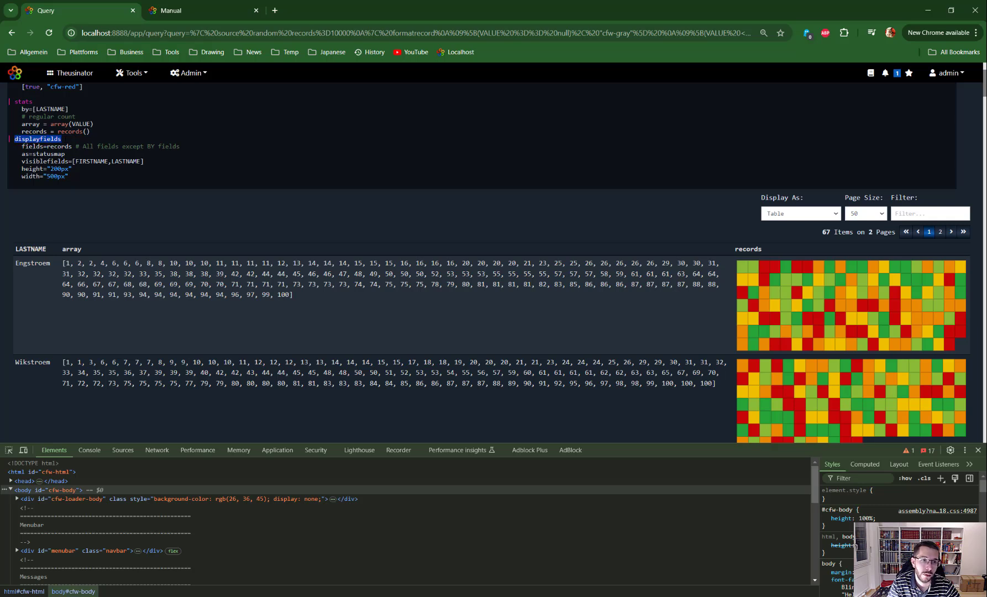
pyautogui.scroll(2, 489, 263)
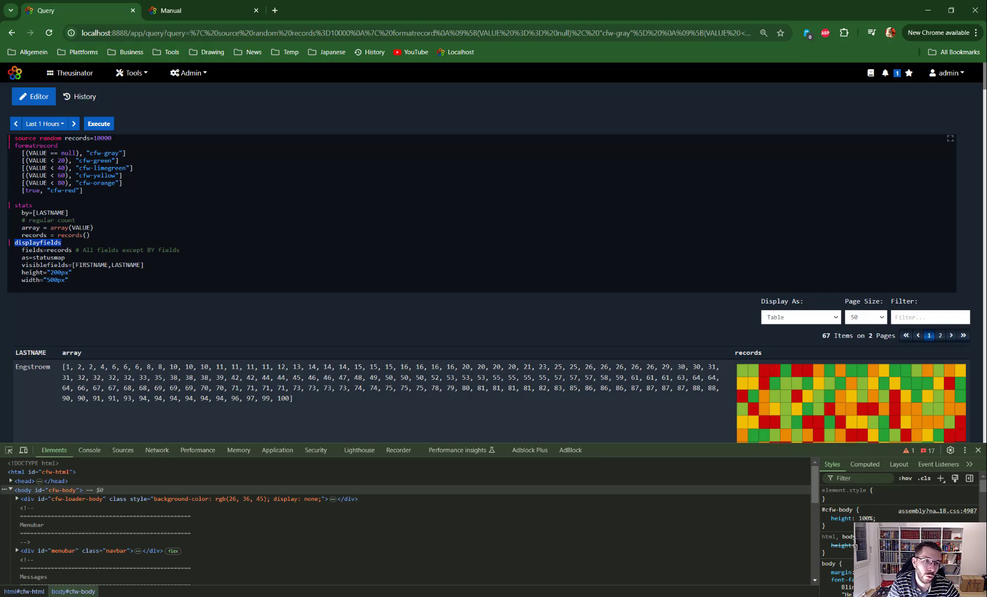
pyautogui.moveTo(22, 235); pyautogui.dragTo(90, 235)
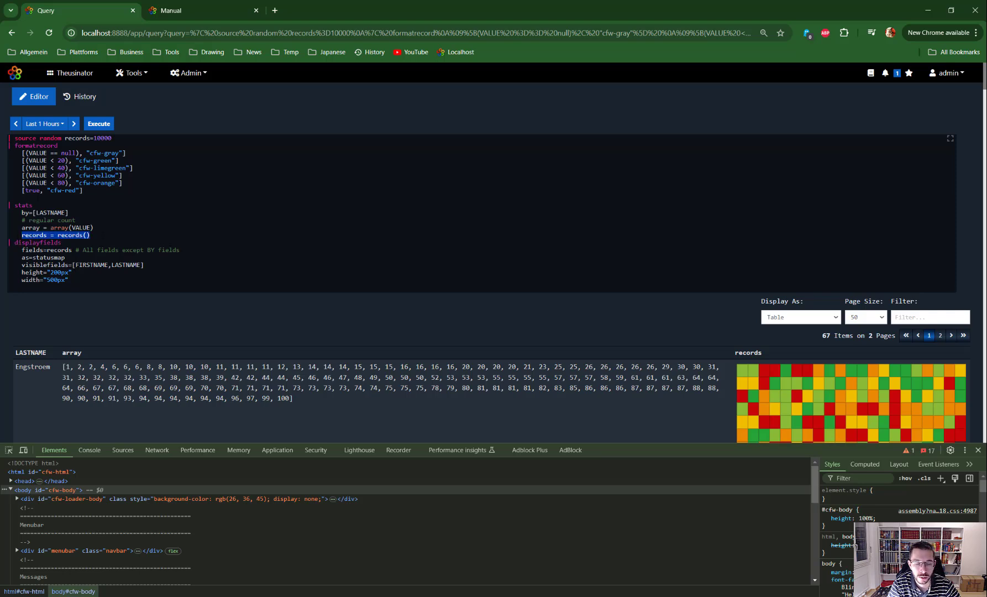
pyautogui.moveTo(34, 205); pyautogui.dragTo(7, 205)
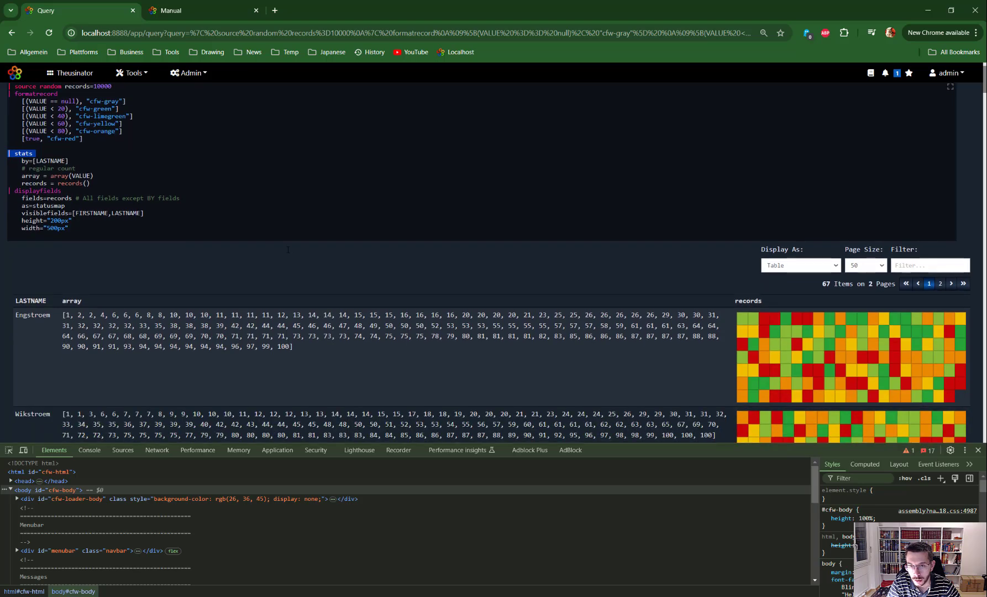
pyautogui.scroll(-1, 288, 252)
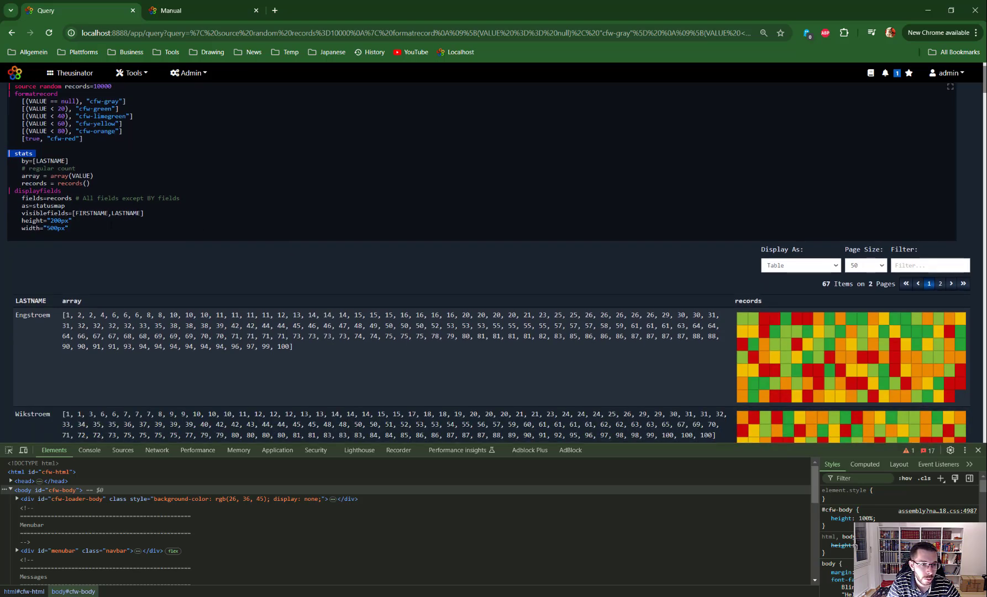